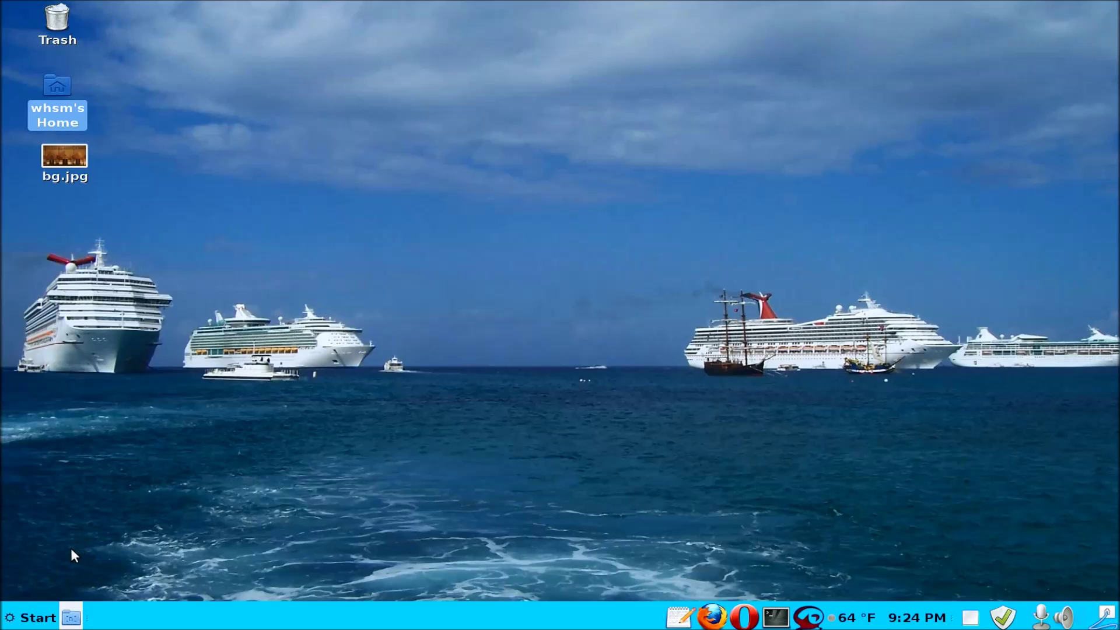
# - Open the start menu's preferences, show the Options settings and compare them with the start menu's layout
pyautogui.rightClick(41, 624)
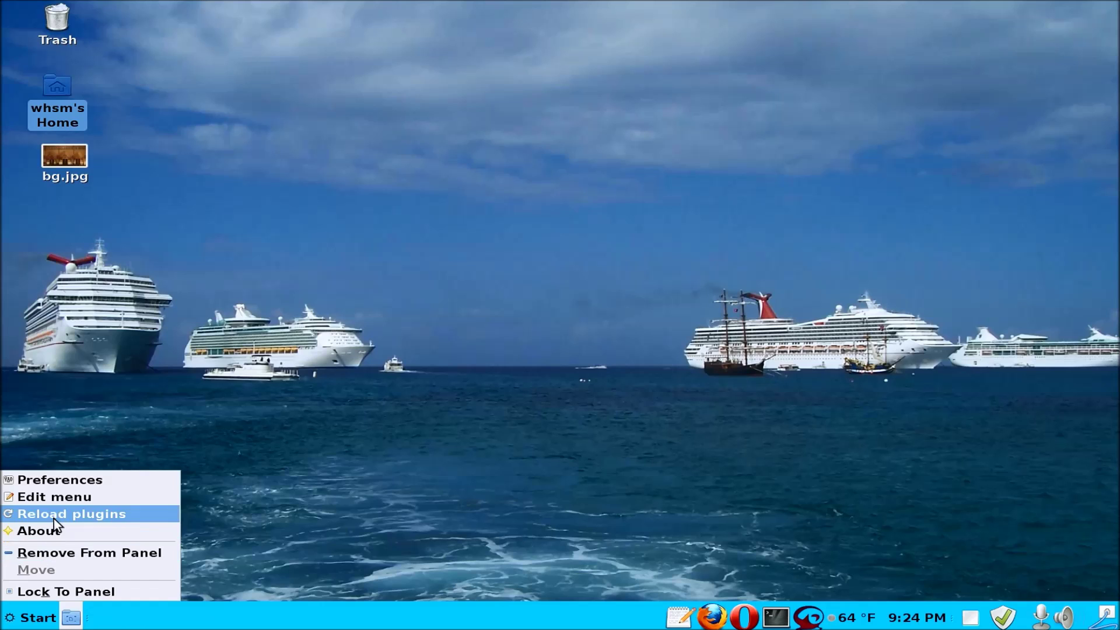
pyautogui.click(61, 481)
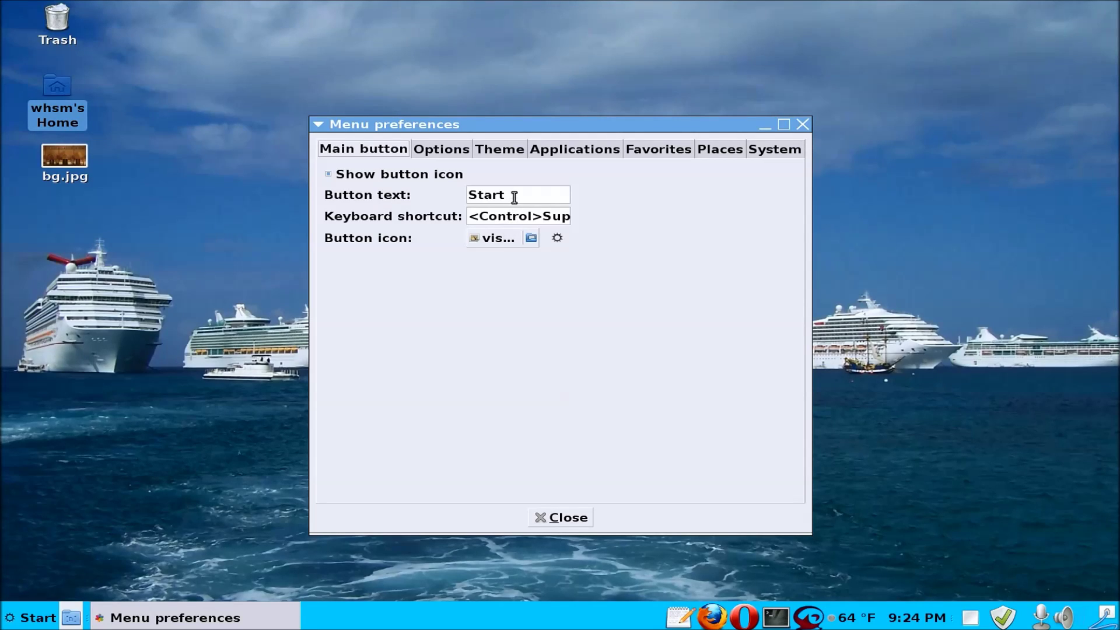
pyautogui.click(435, 146)
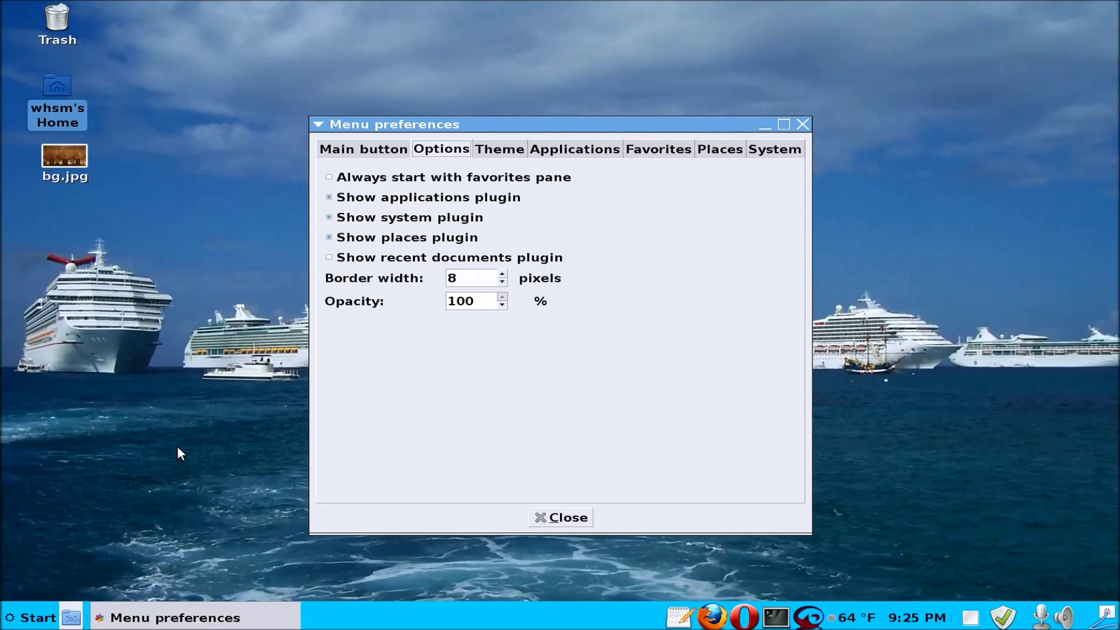
pyautogui.click(17, 618)
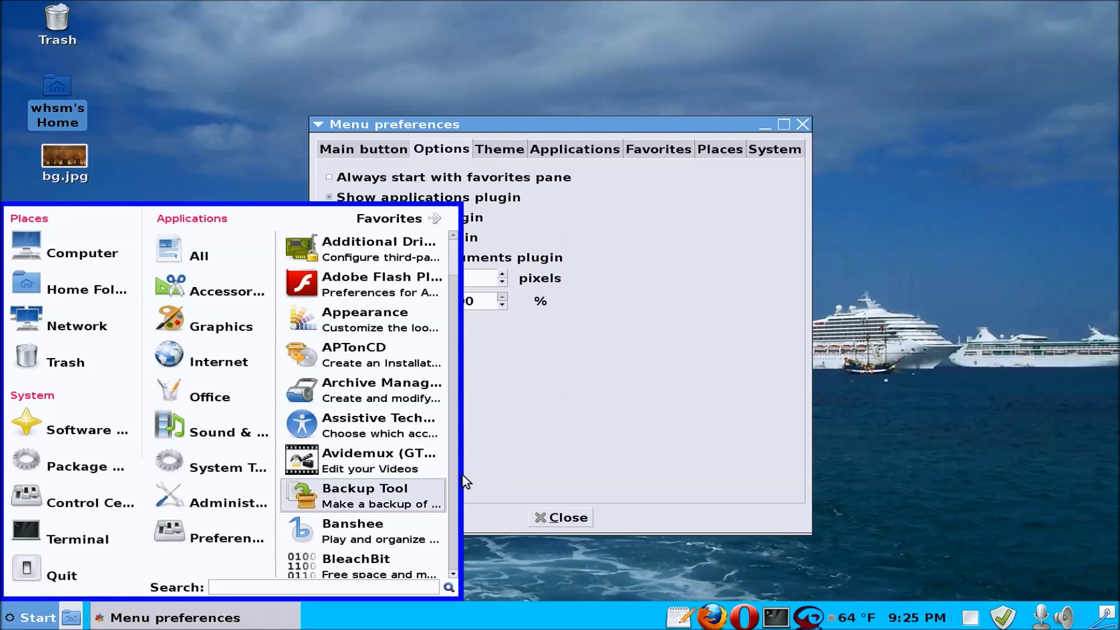
pyautogui.click(484, 462)
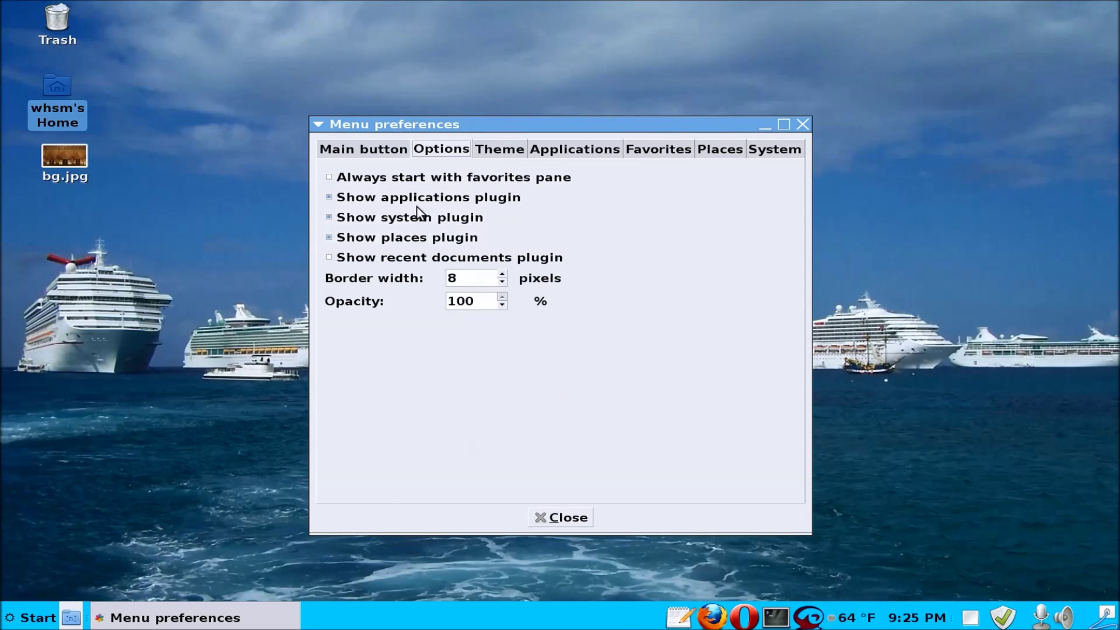
# - Show the Theme settings and compare the custom heading, border and background colors with the start menu
pyautogui.click(496, 150)
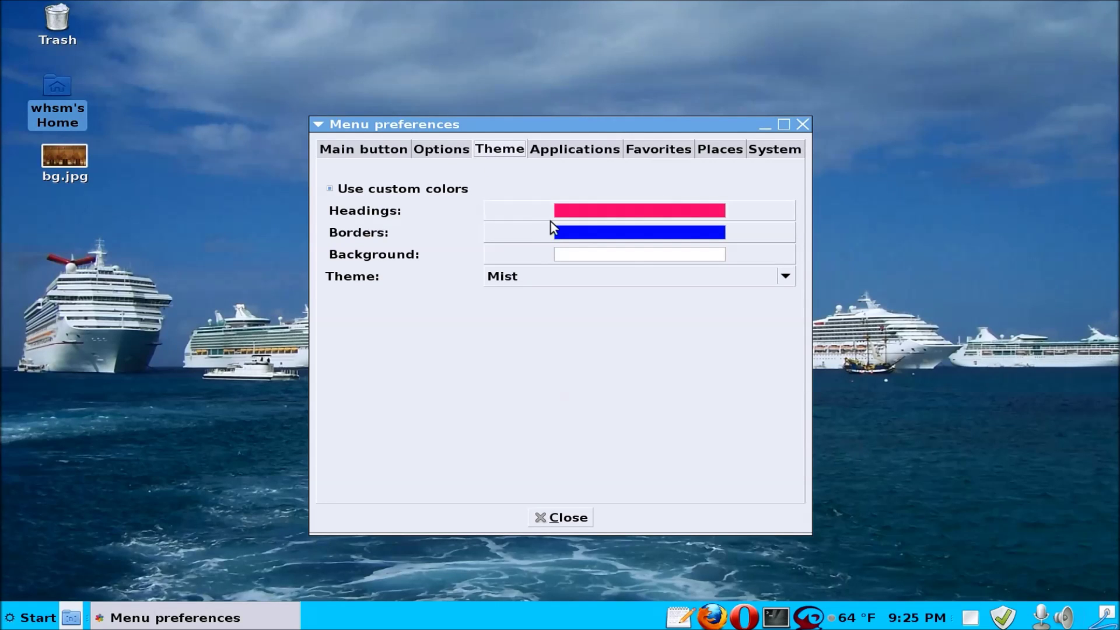
pyautogui.click(17, 617)
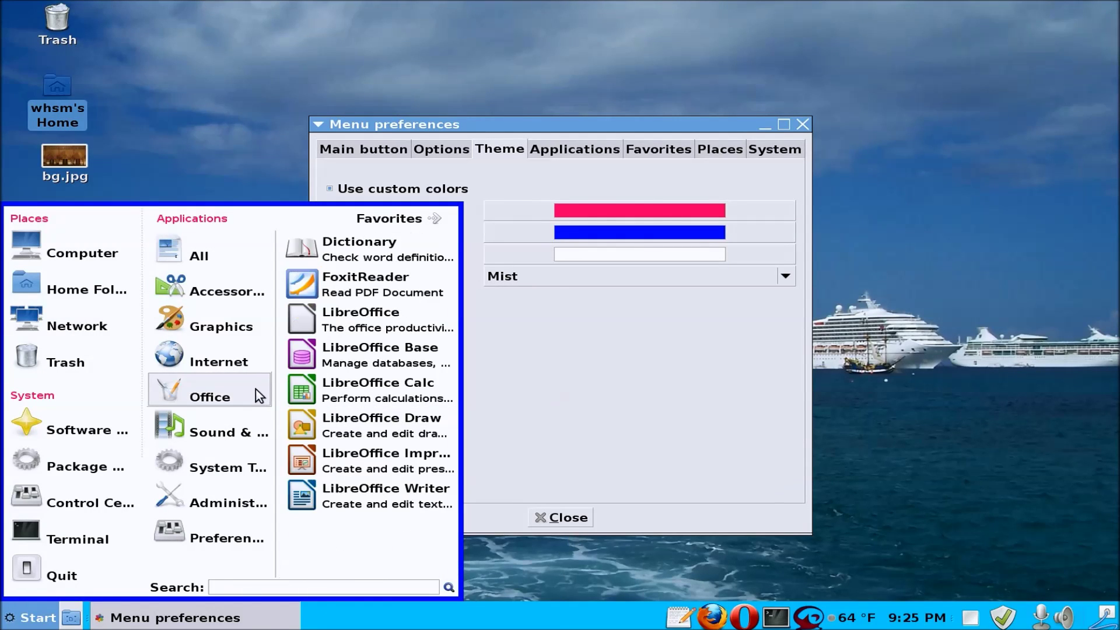
pyautogui.moveTo(161, 269)
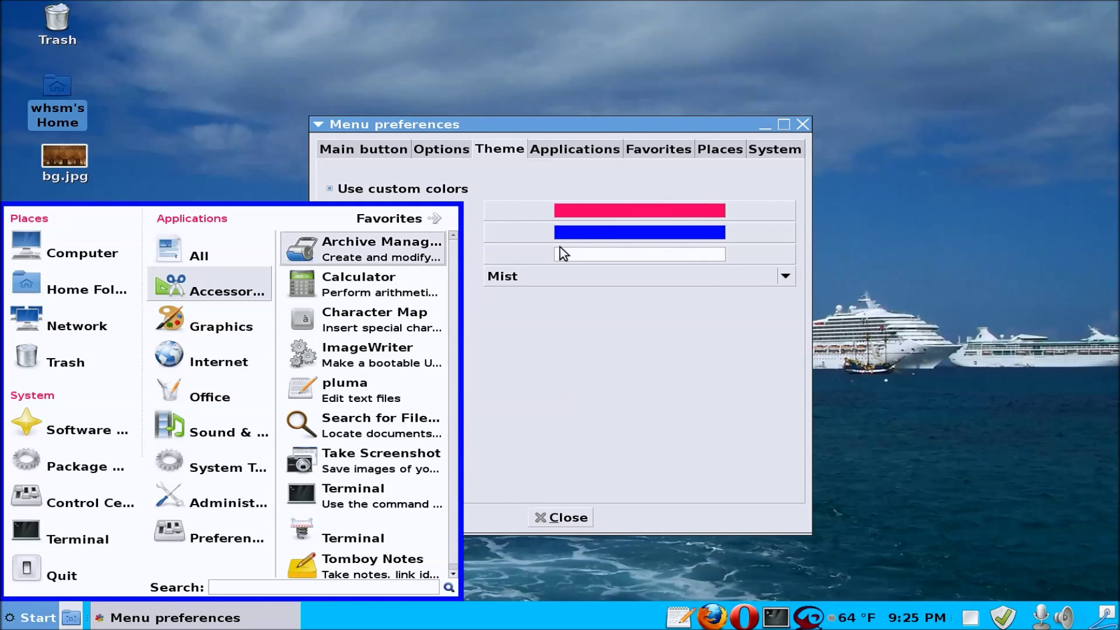
# - Set the custom Headings color to purple #C100FF and check the headings in the start menu
pyautogui.click(614, 211)
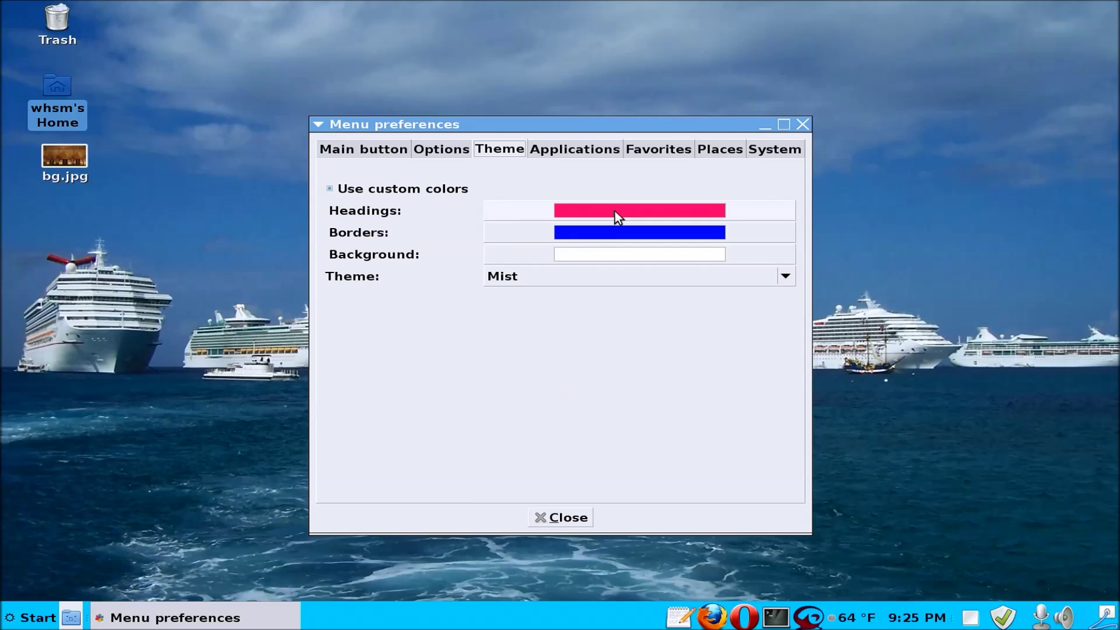
pyautogui.click(614, 211)
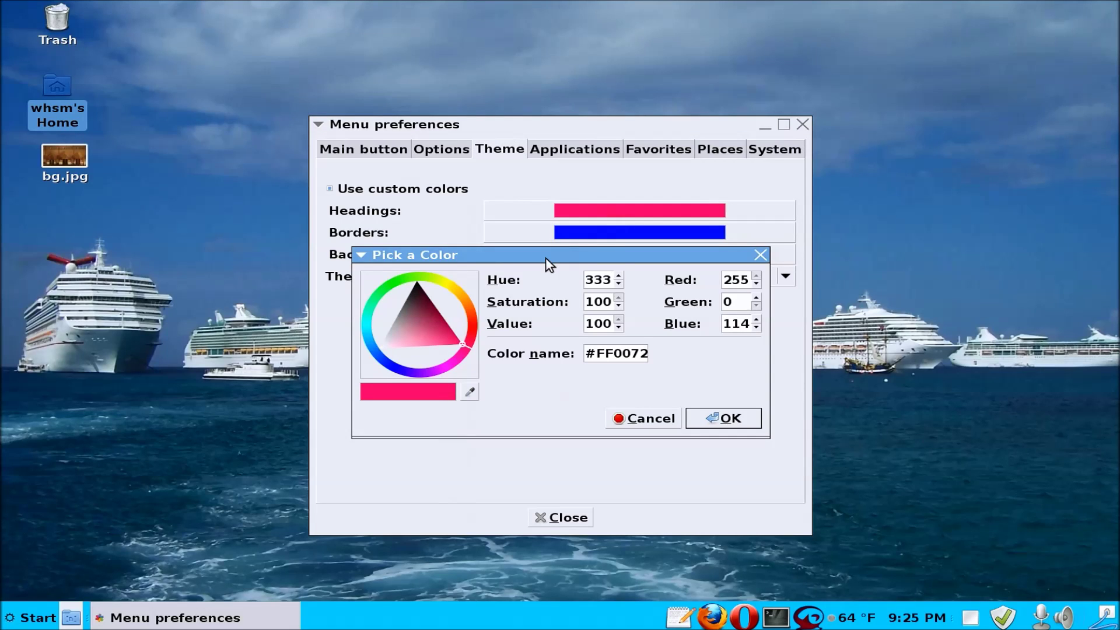
pyautogui.click(469, 392)
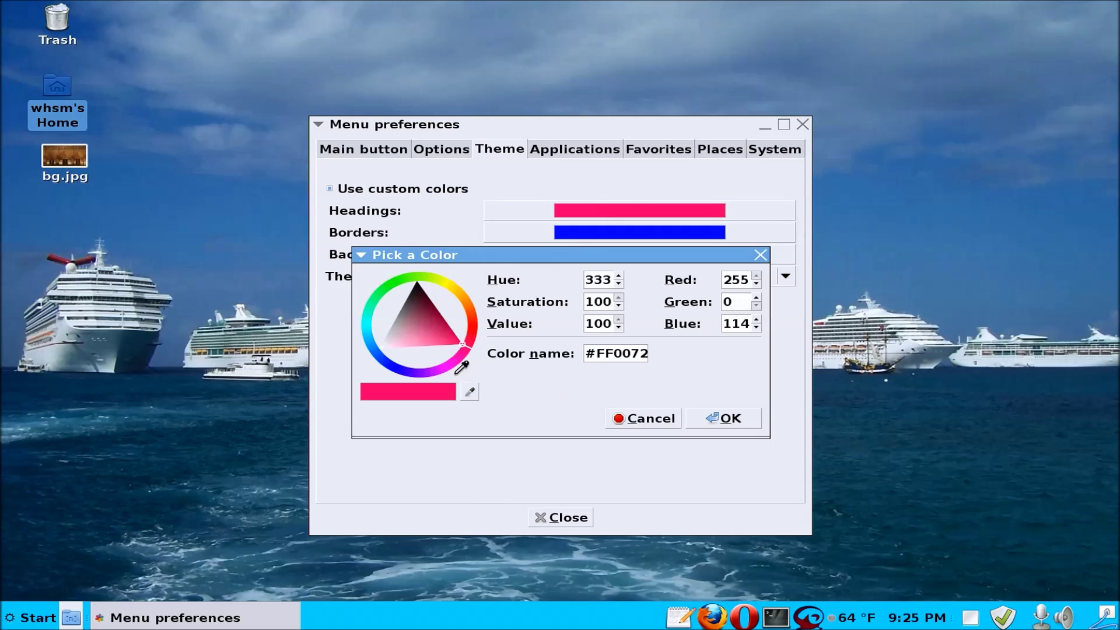
pyautogui.click(421, 370)
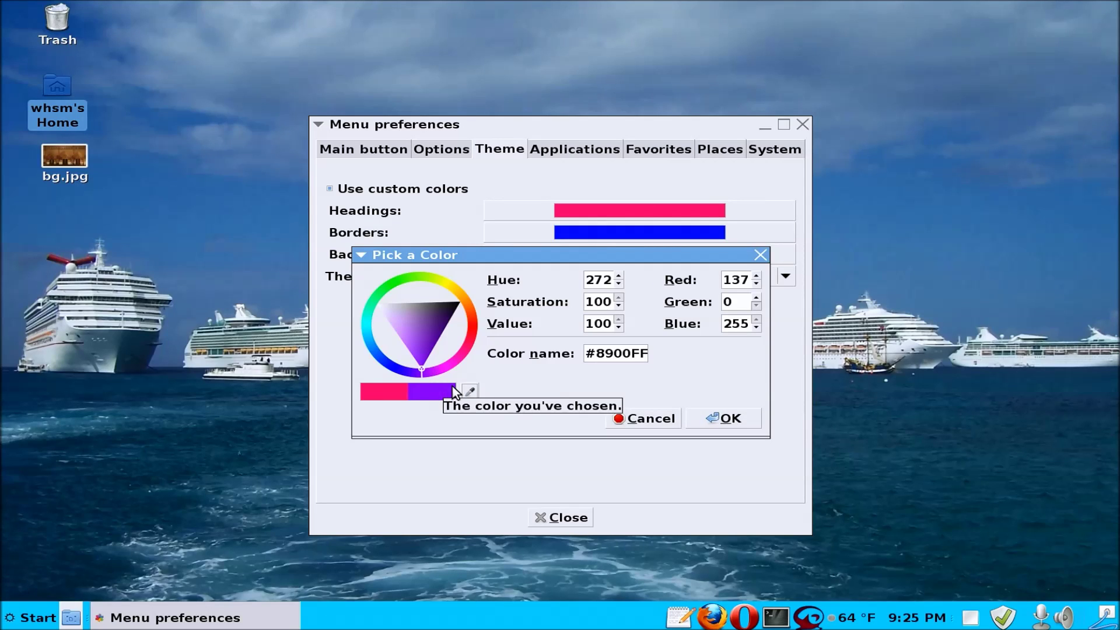
pyautogui.click(469, 390)
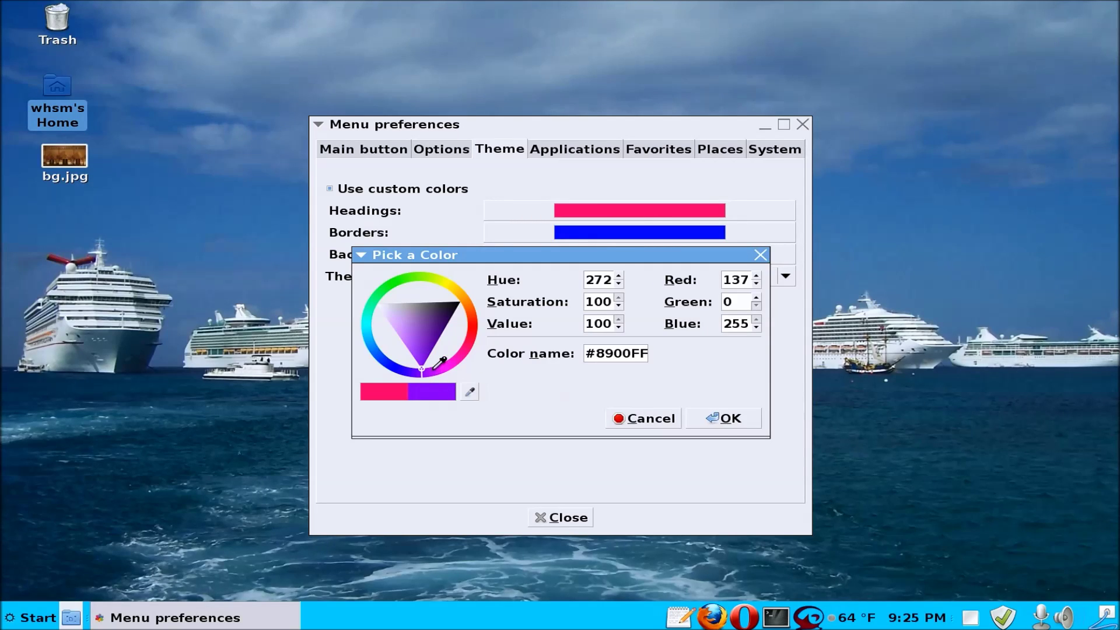
pyautogui.click(433, 368)
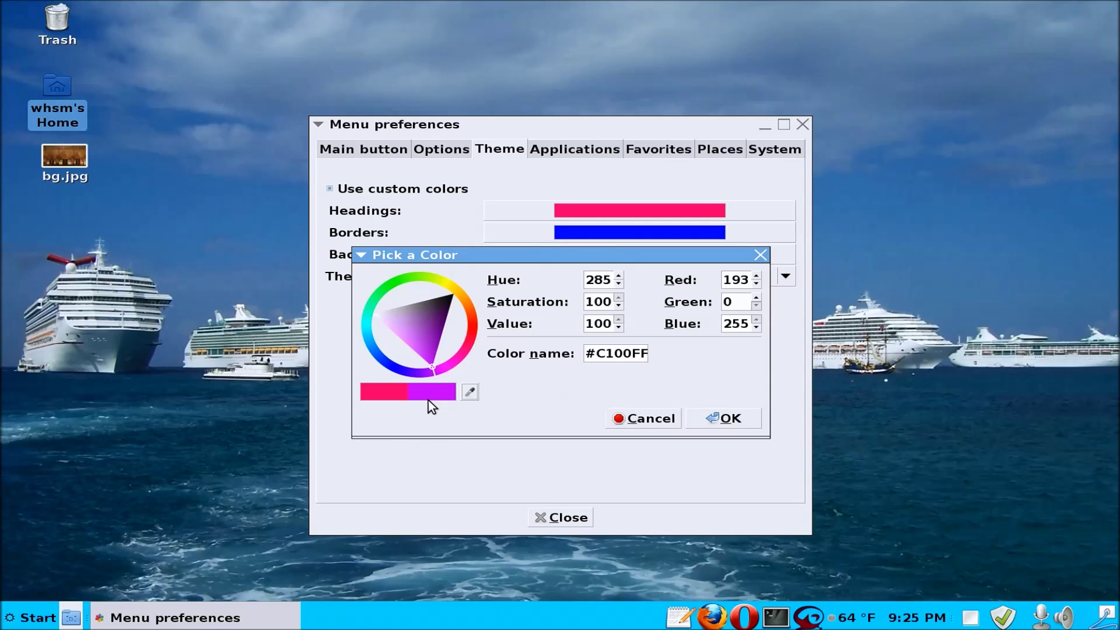
pyautogui.click(727, 423)
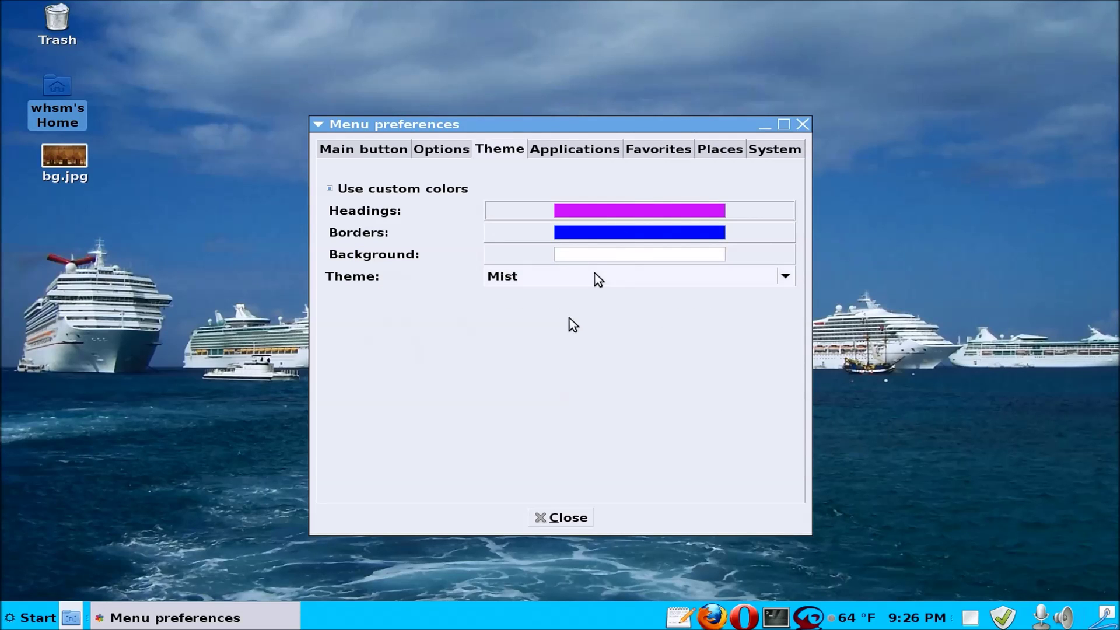
pyautogui.click(39, 620)
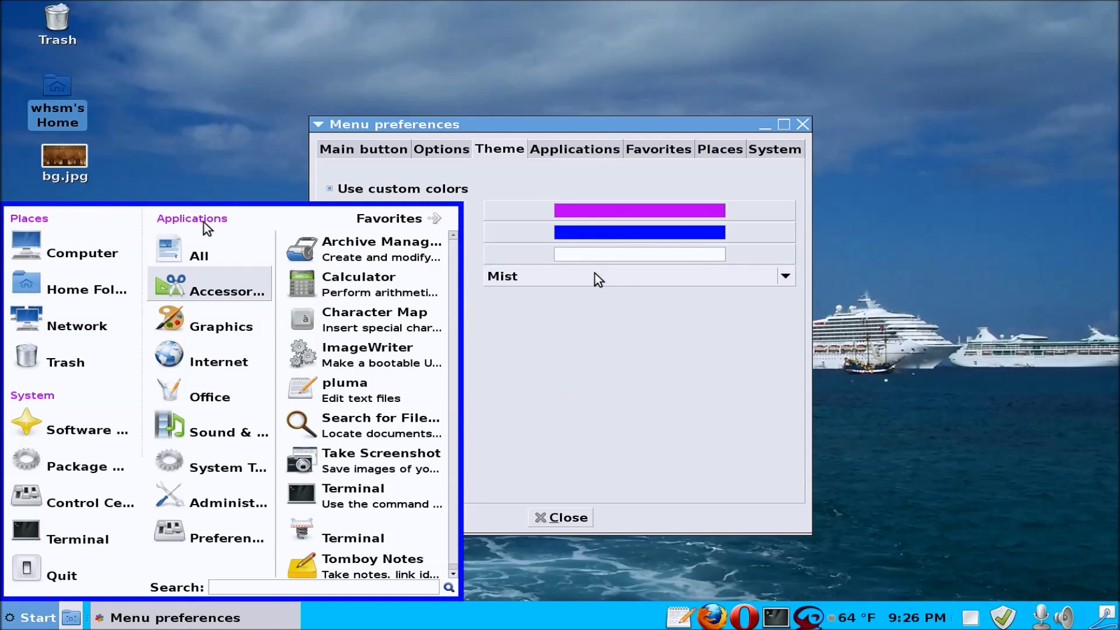
pyautogui.click(549, 330)
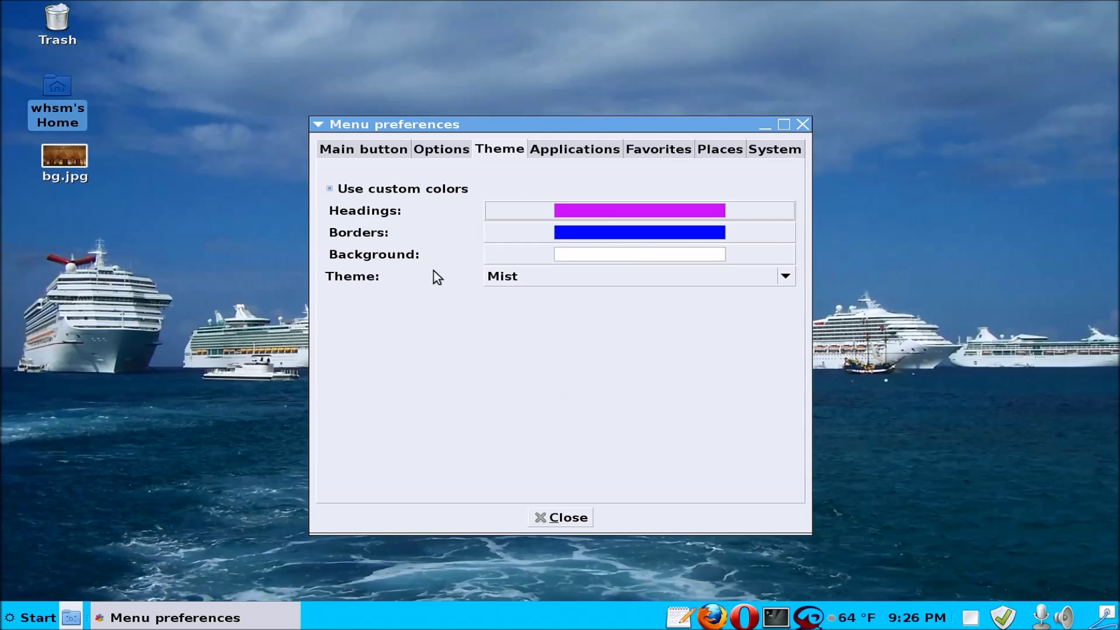
# - Confirm white #FFFFFF as the custom Background color and turn off the use of custom colors
pyautogui.click(593, 257)
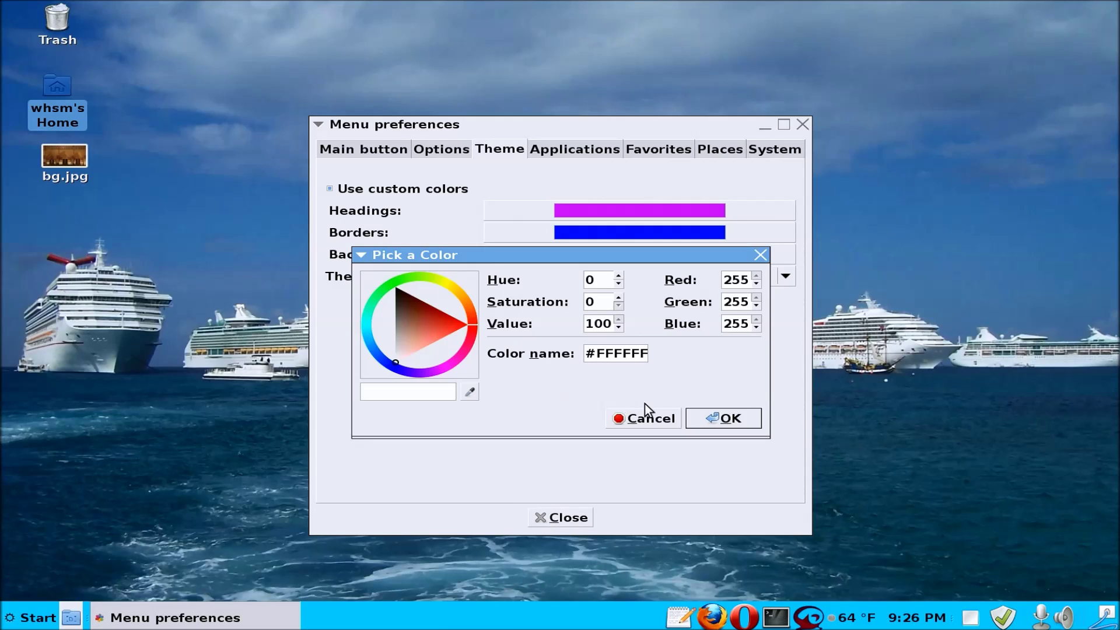
pyautogui.click(712, 416)
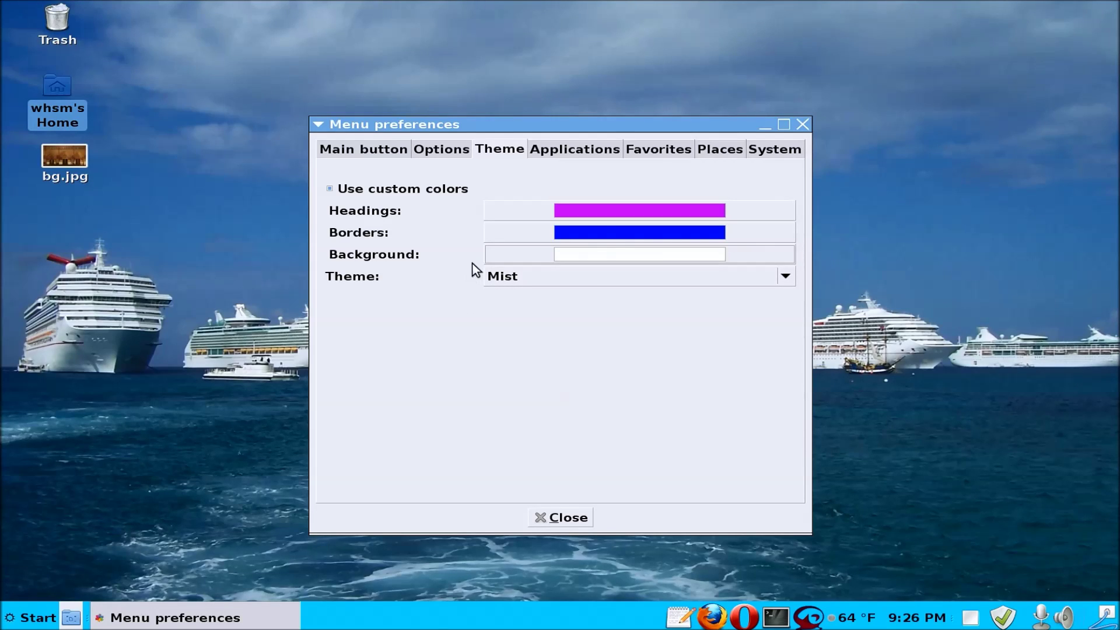
pyautogui.click(331, 189)
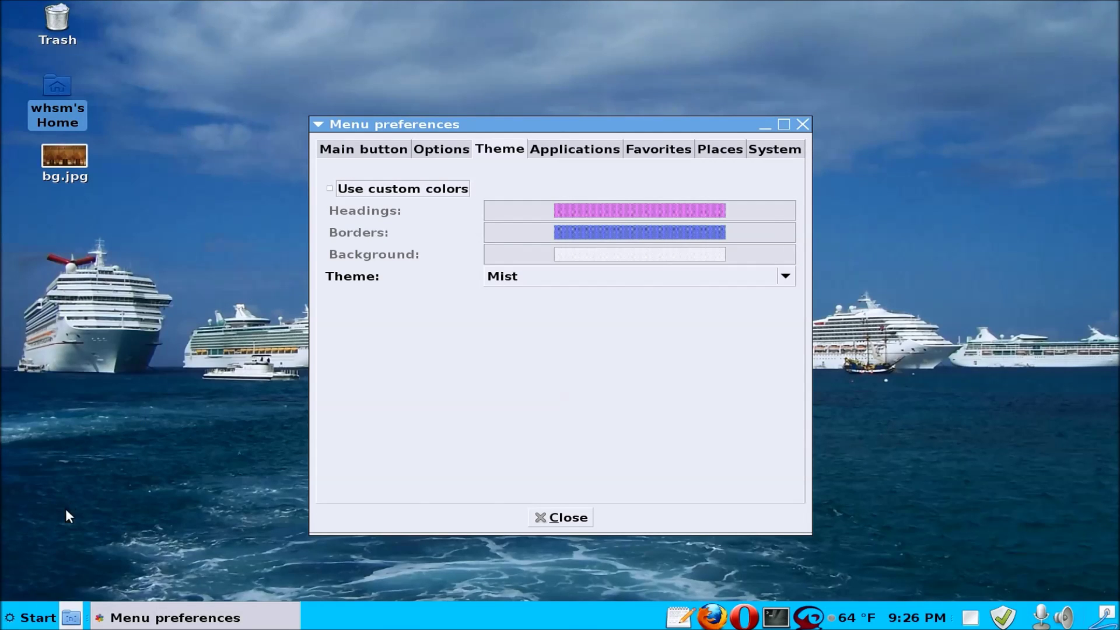
# - Inspect the start menu without custom colors, viewing the Preferences category and the list of all applications
pyautogui.click(36, 613)
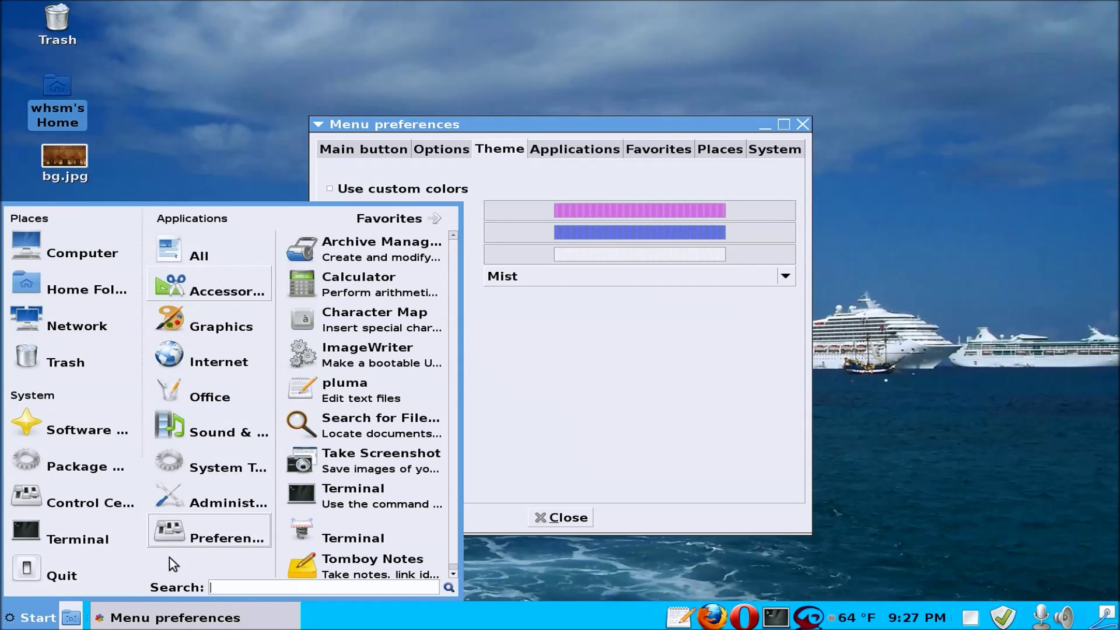
pyautogui.click(191, 547)
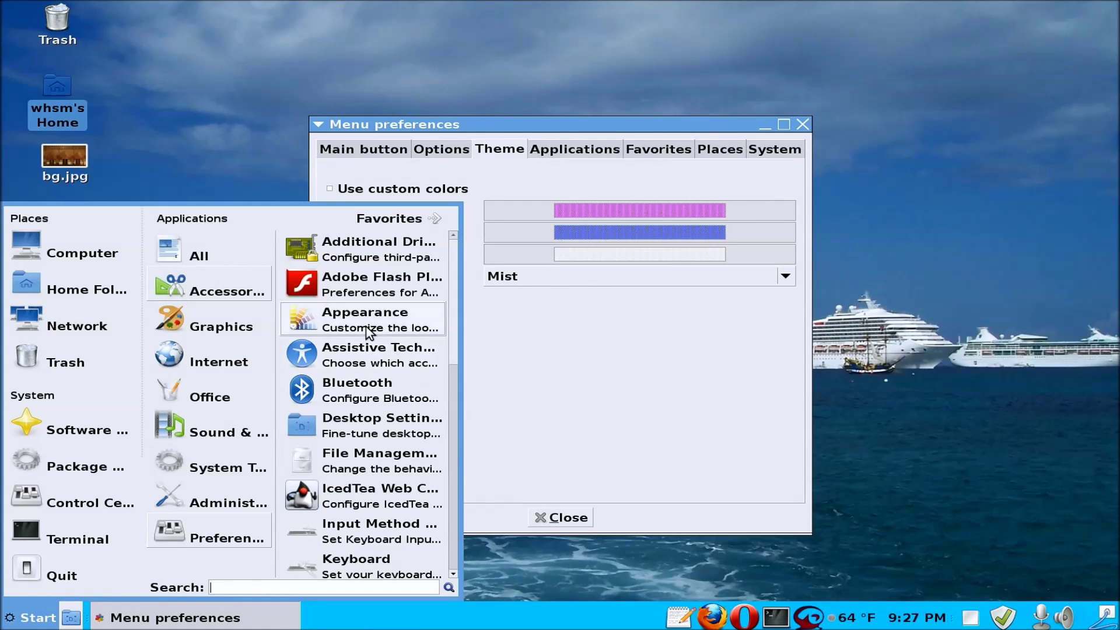
pyautogui.click(233, 245)
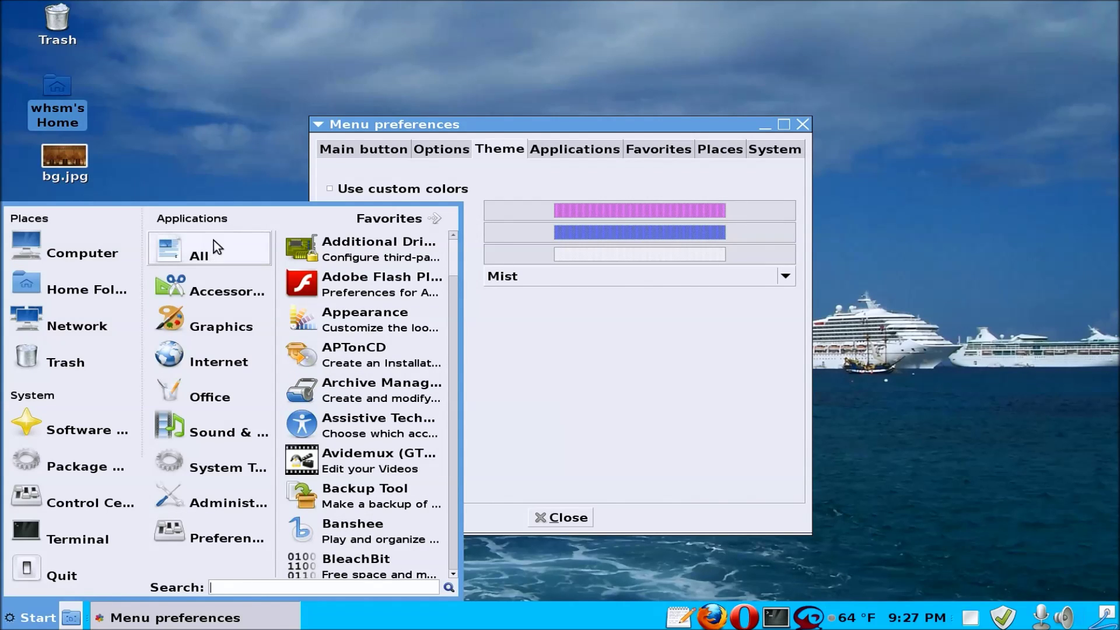
pyautogui.click(552, 376)
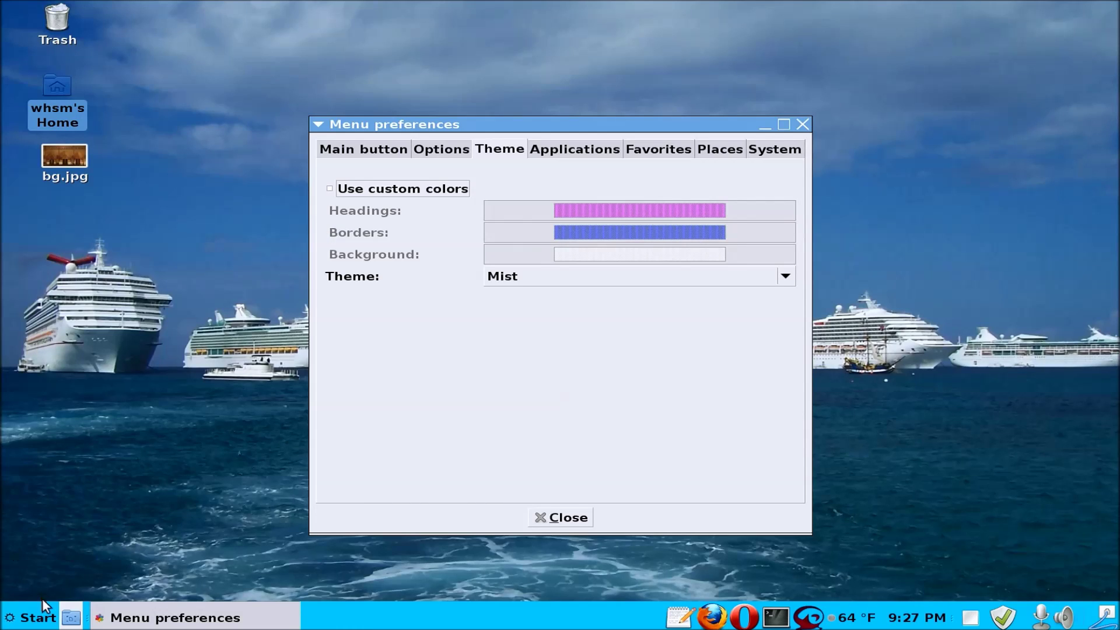
# - Switch the start menu to its Favorites view and back to all applications, and close it
pyautogui.click(40, 617)
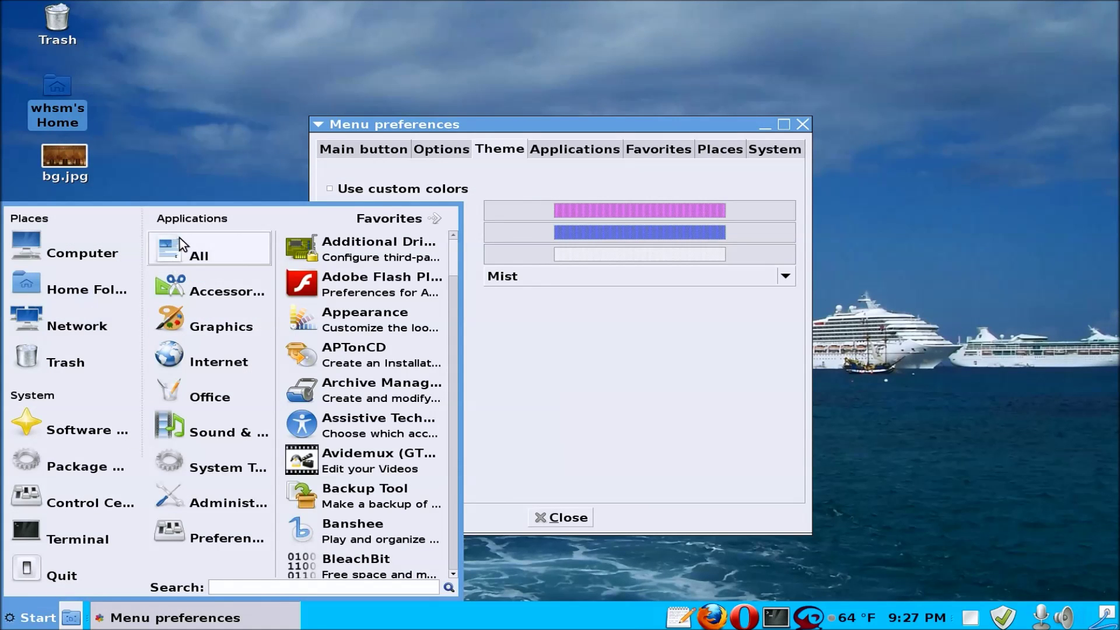
pyautogui.click(388, 223)
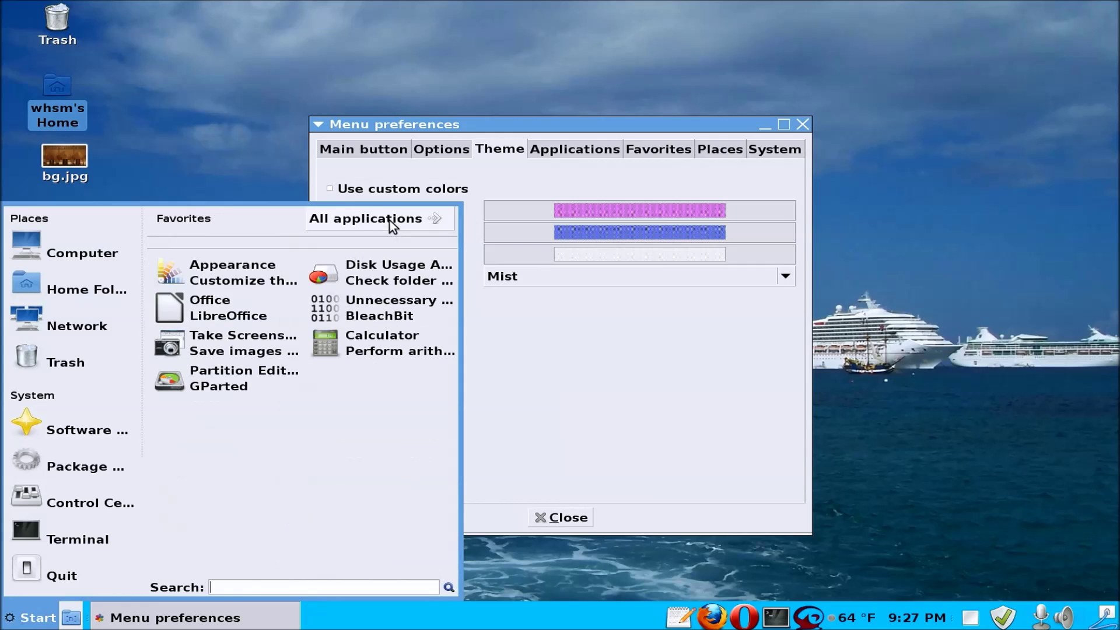
pyautogui.click(389, 220)
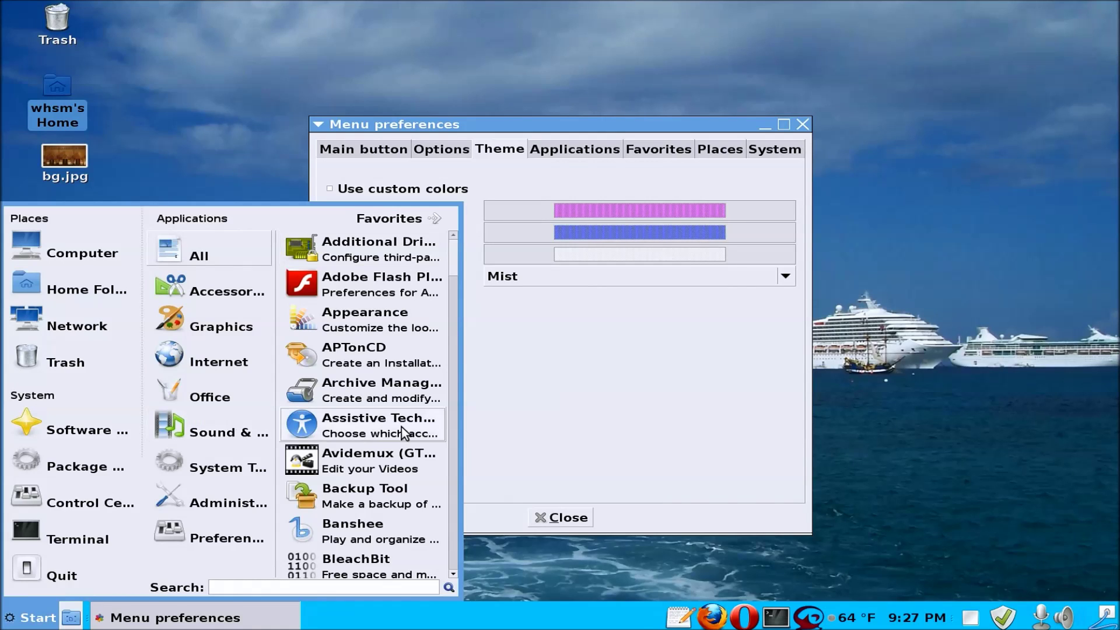
pyautogui.click(511, 411)
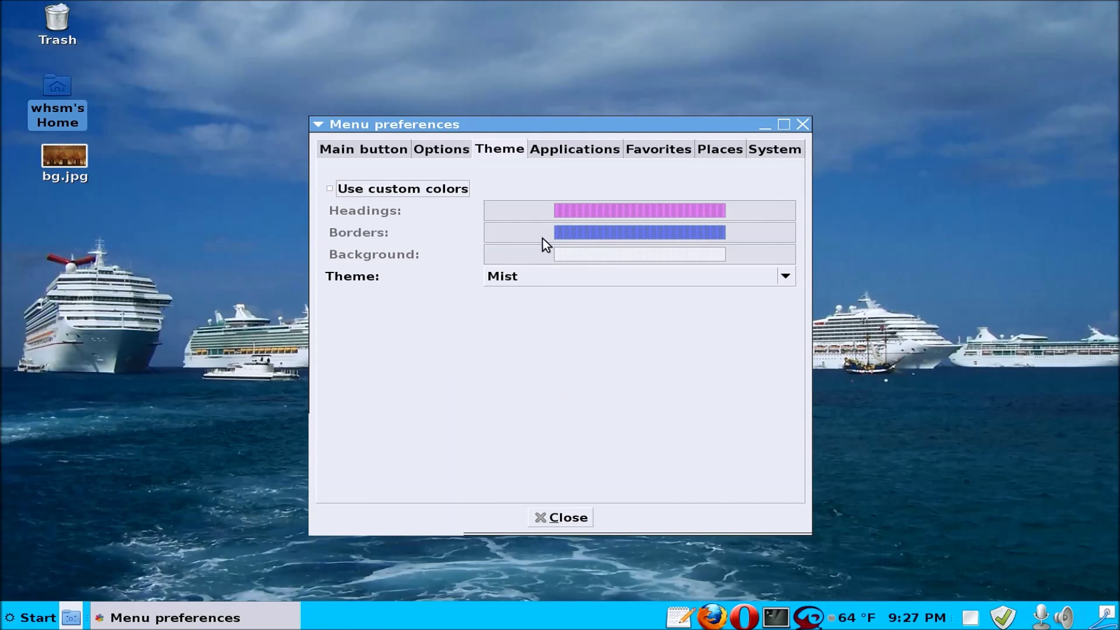
# - Show the Applications settings and compare them with the categories and application entries in the start menu
pyautogui.click(567, 153)
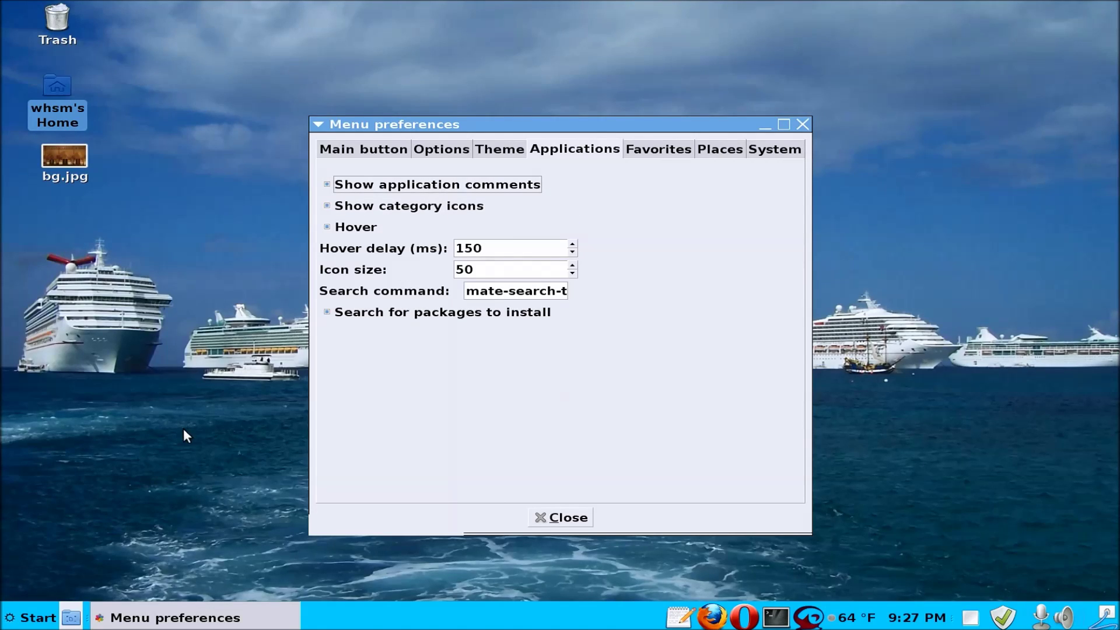
pyautogui.click(12, 615)
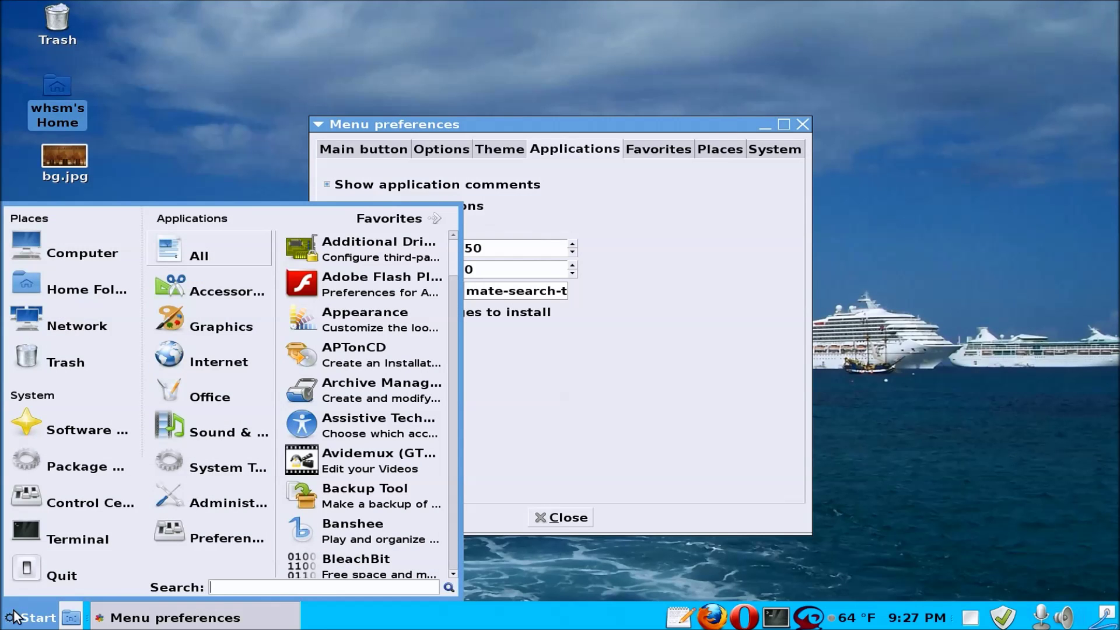
pyautogui.moveTo(248, 473)
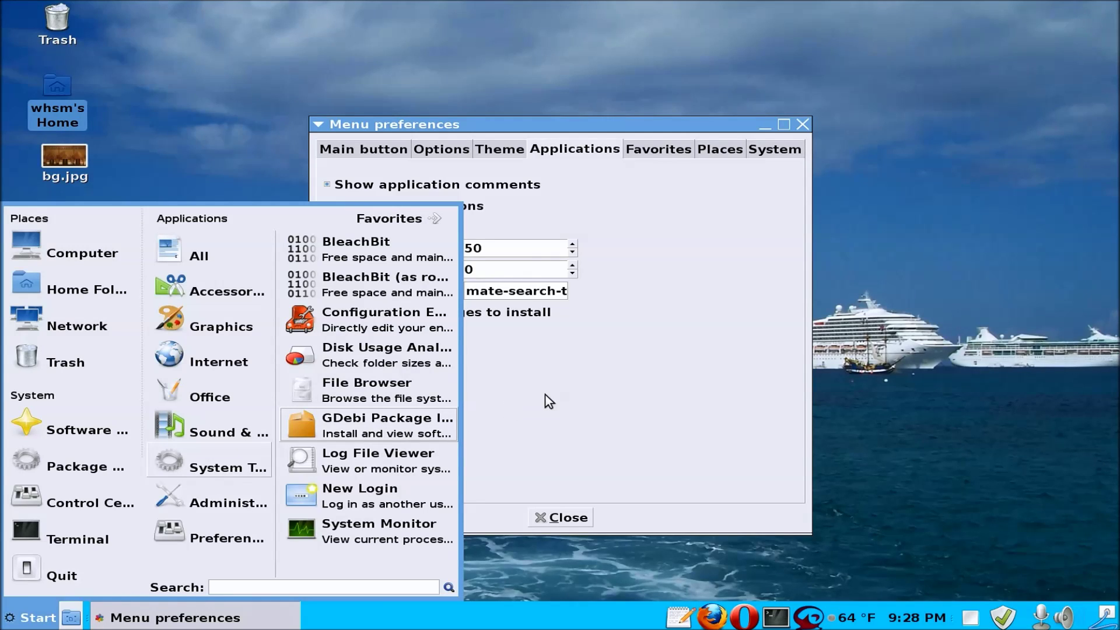
pyautogui.click(576, 397)
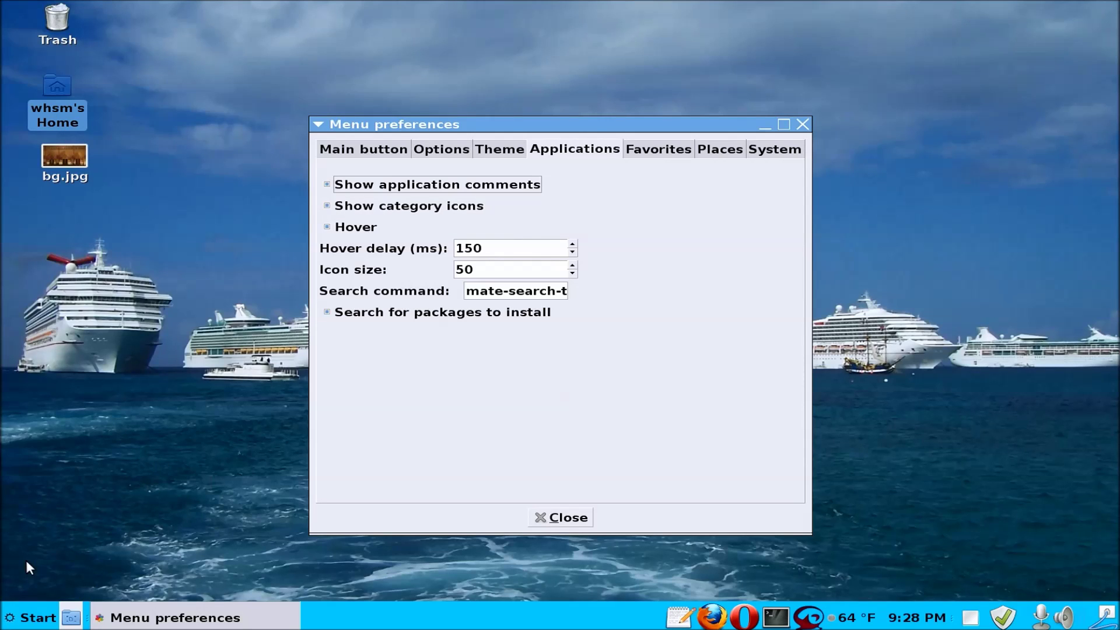
pyautogui.click(16, 621)
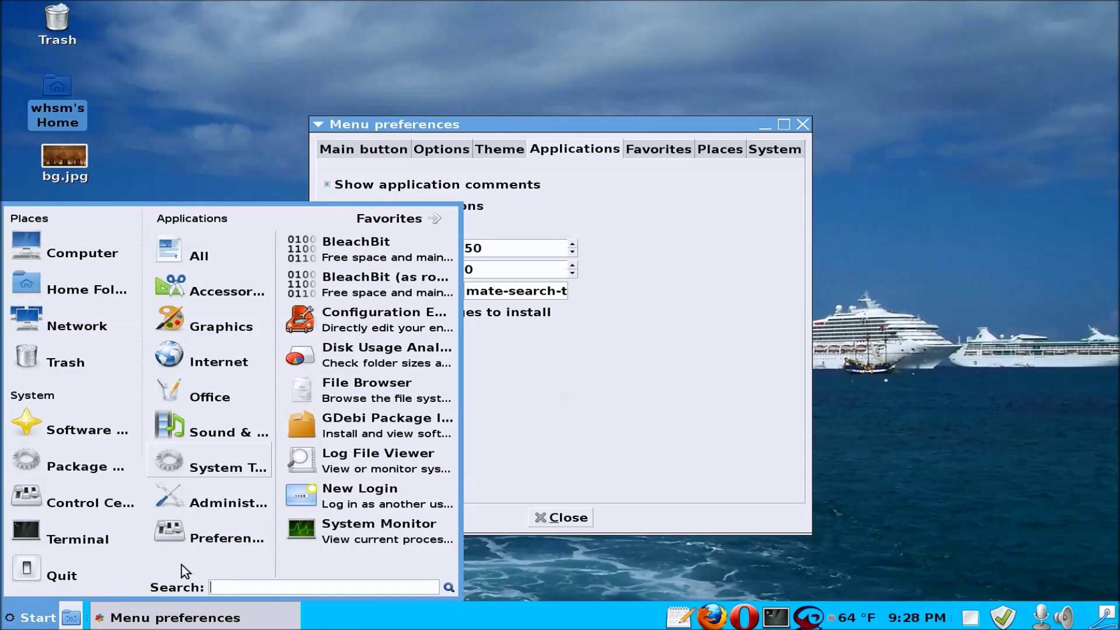
pyautogui.moveTo(217, 498)
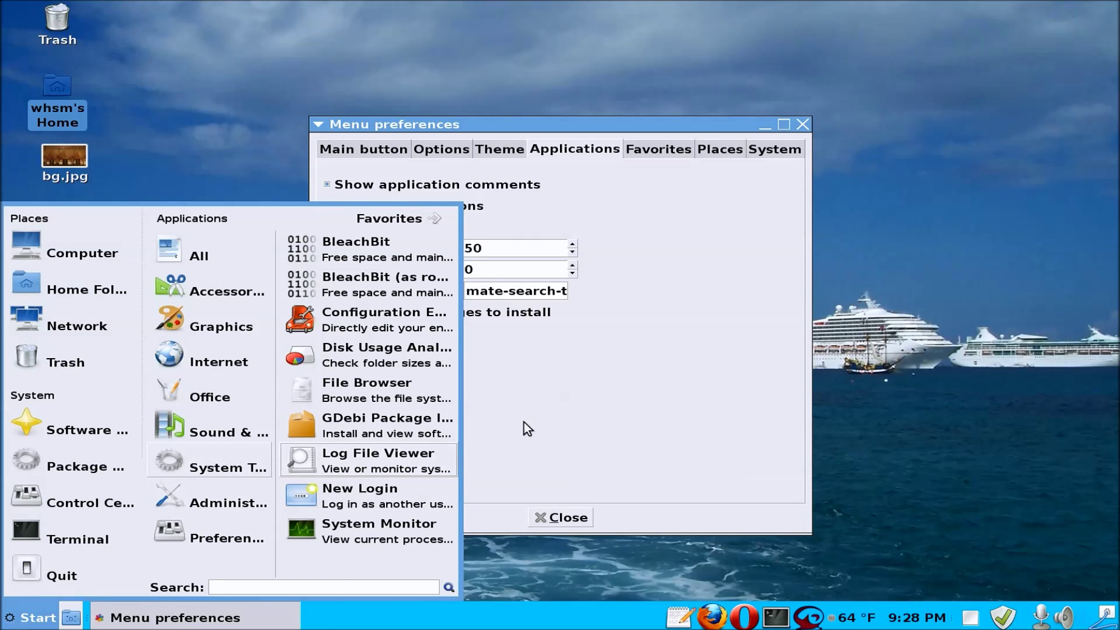
pyautogui.click(557, 412)
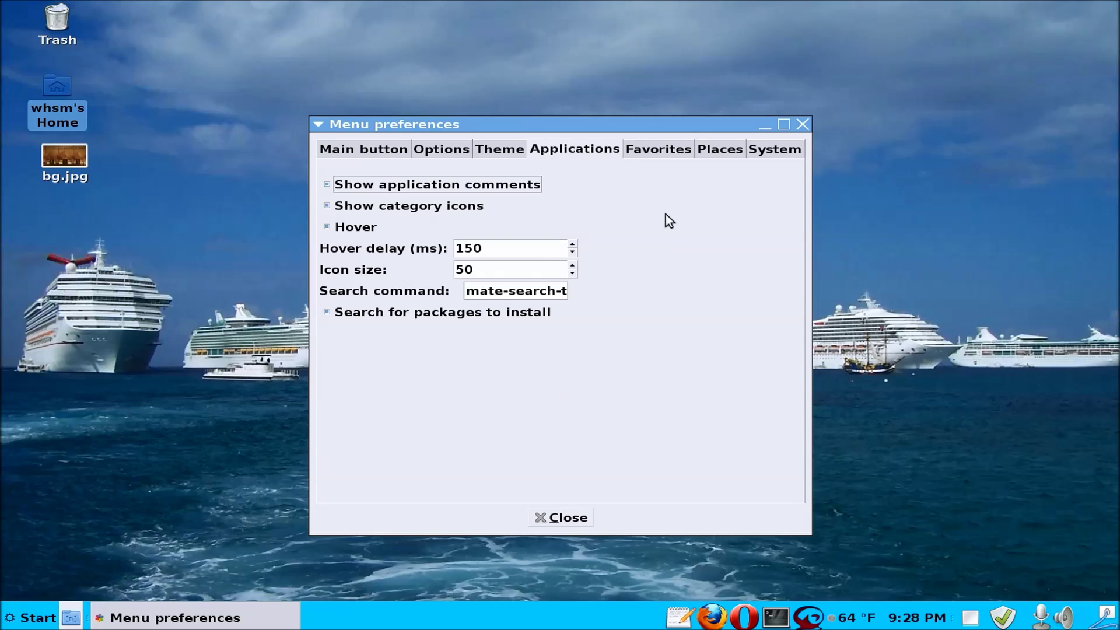
# - Show the Favorites settings and compare them with the Favorites view of the start menu
pyautogui.click(657, 150)
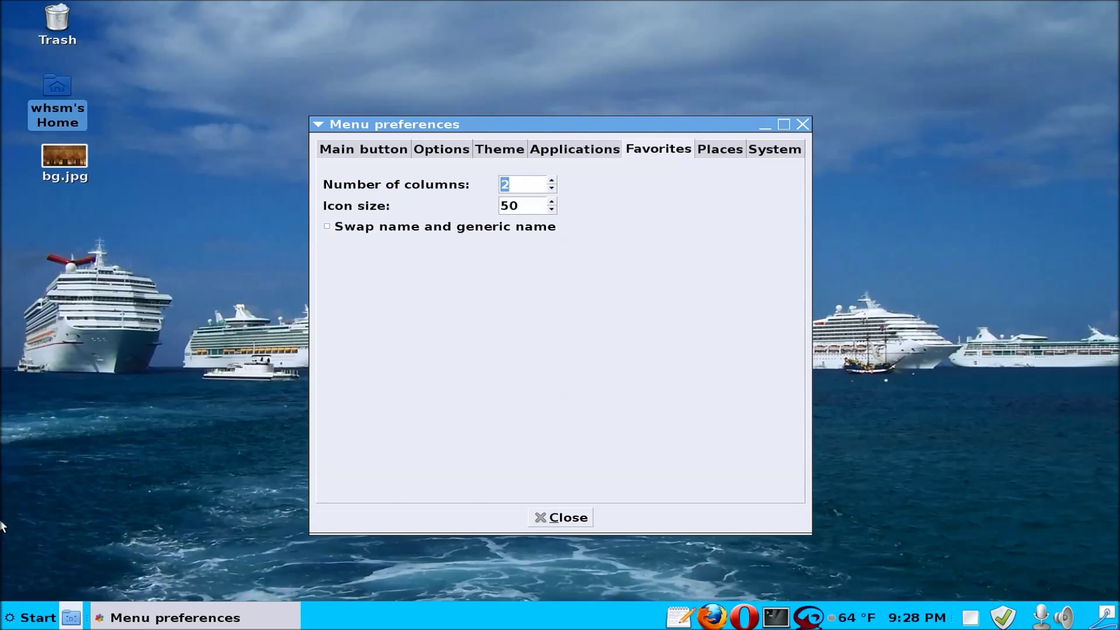
pyautogui.click(19, 621)
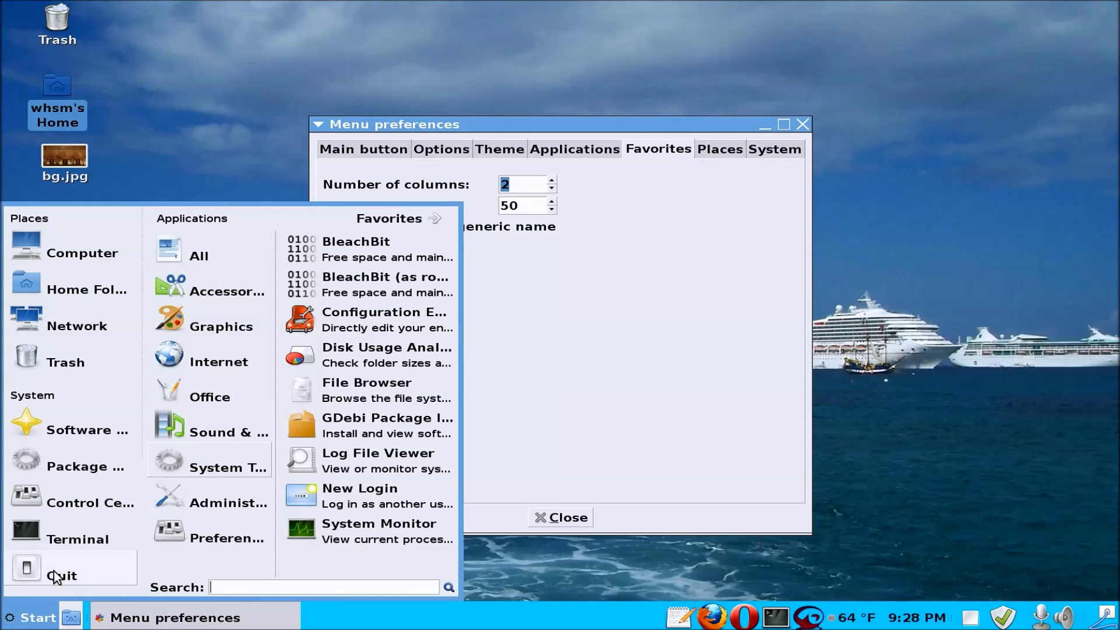
pyautogui.click(390, 222)
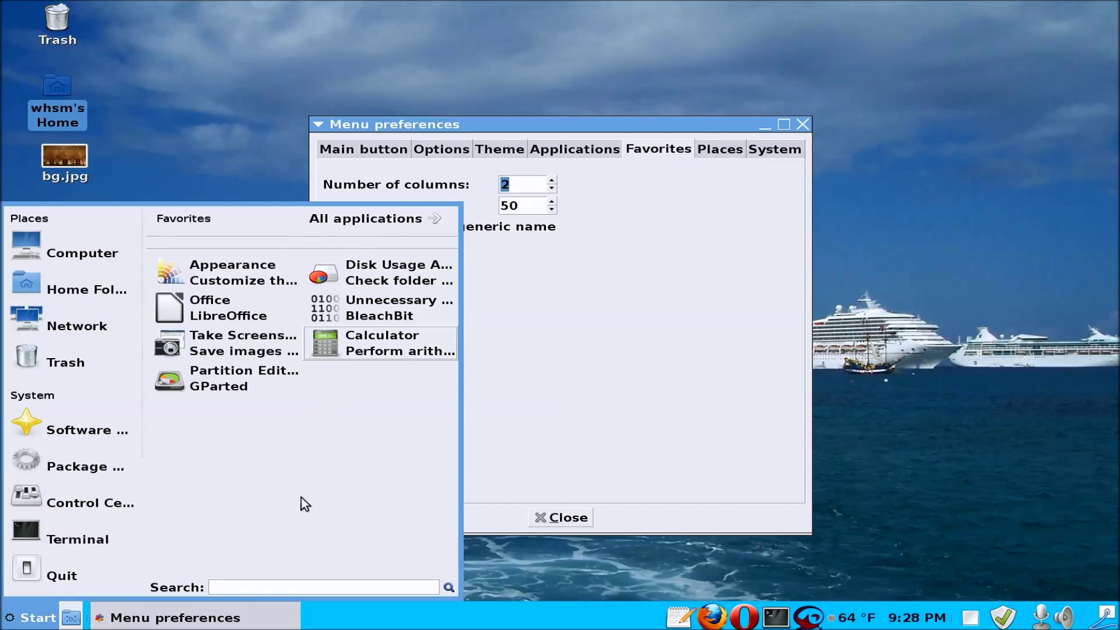
pyautogui.click(566, 387)
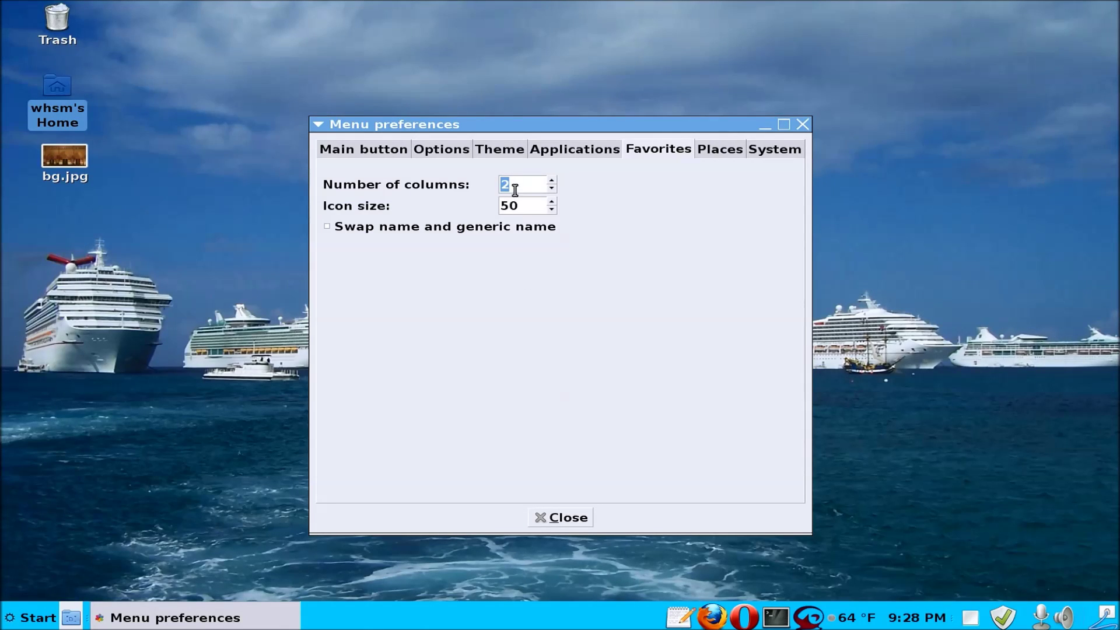
# - Set the number of Favorites columns to 1 and check the layout in the start menu
pyautogui.write('1')
pyautogui.click(30, 620)
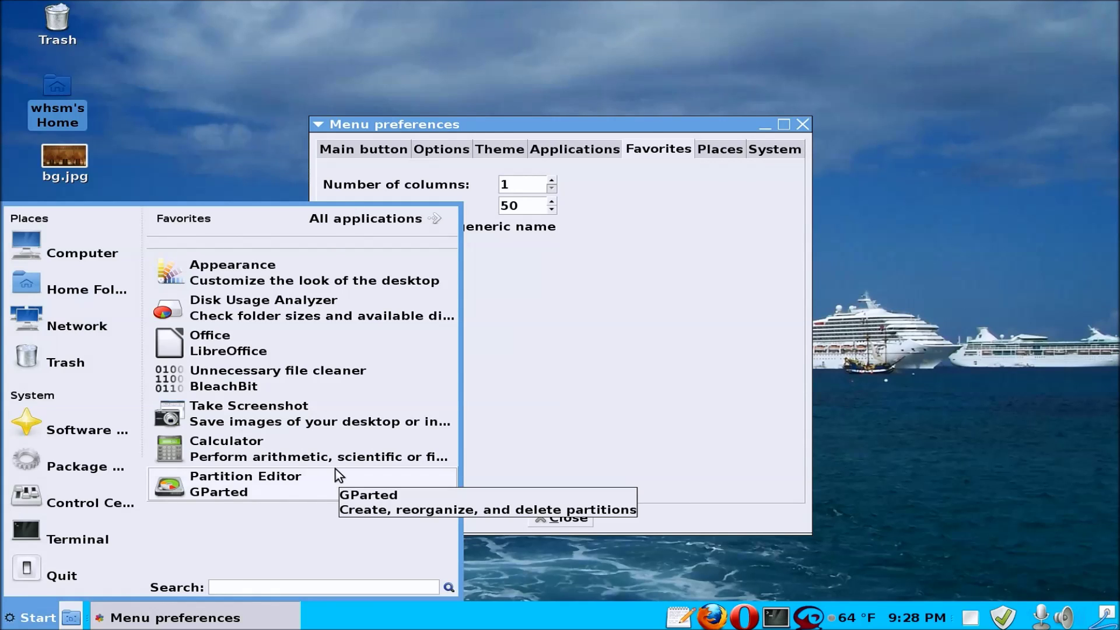
pyautogui.click(509, 394)
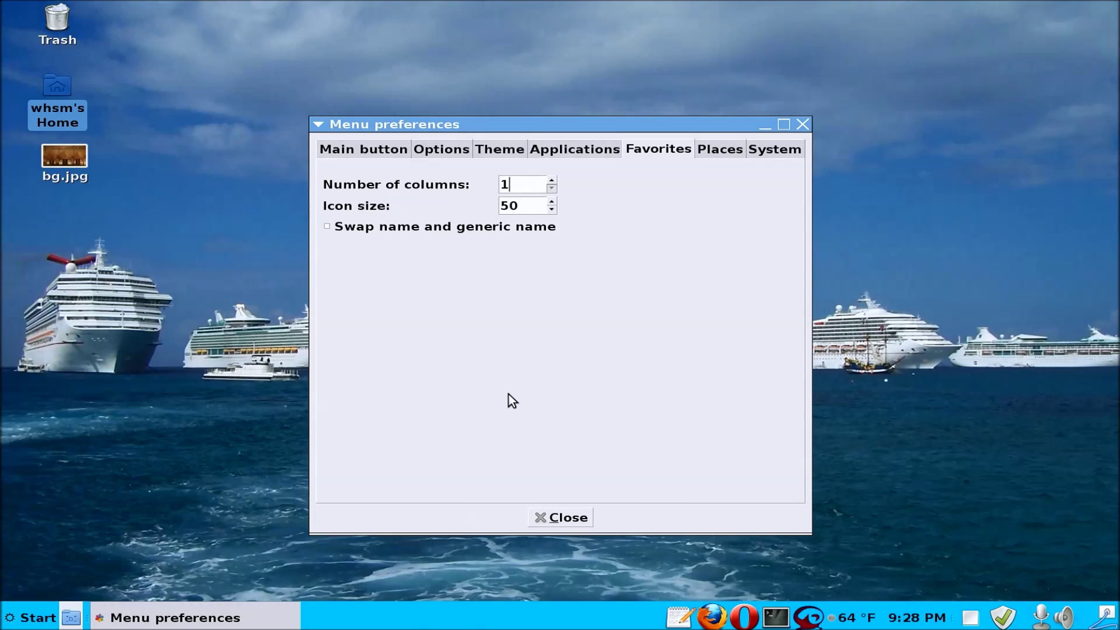
# - Set the number of Favorites columns to 2 and check the layout in the start menu
pyautogui.press('BackSpace')
pyautogui.write('2')
pyautogui.click(12, 617)
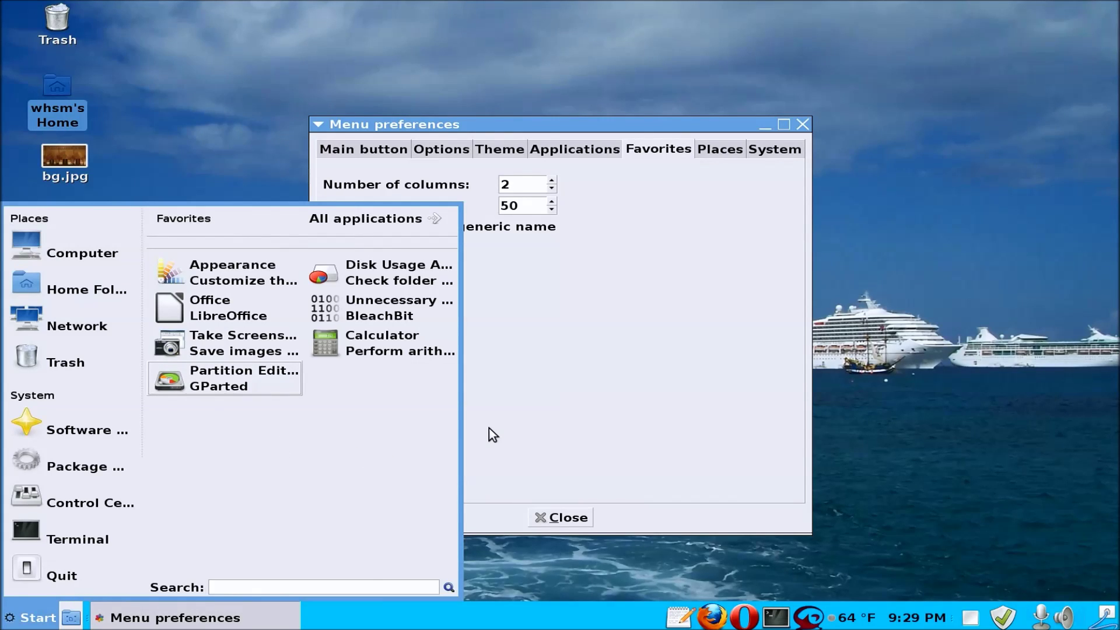
pyautogui.click(572, 419)
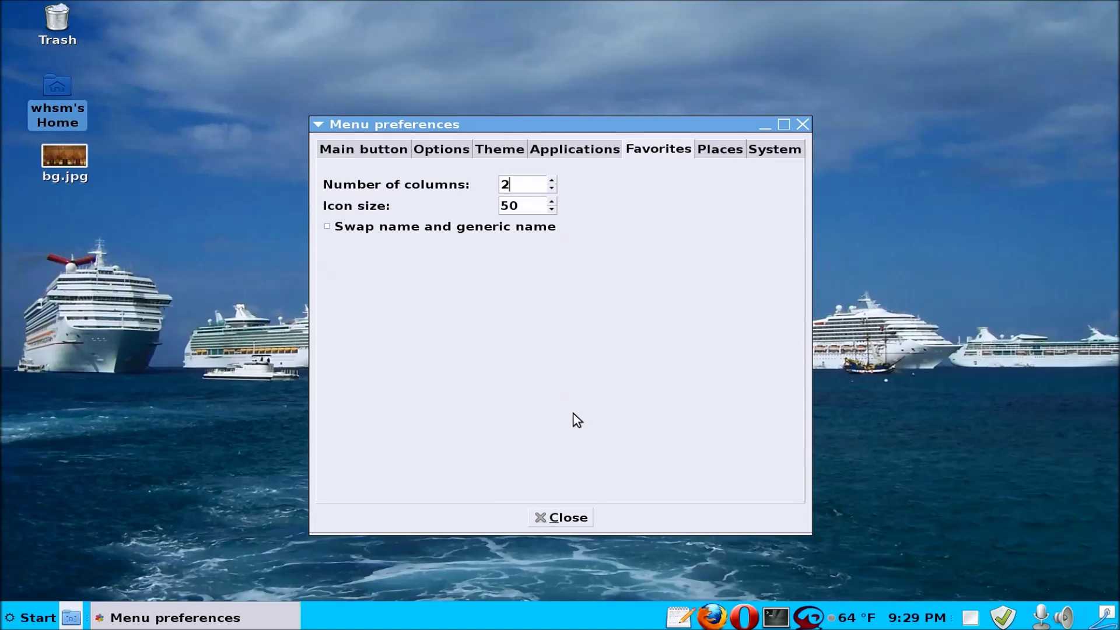
# - Show the Places settings and compare the default places with the Places entries in the start menu
pyautogui.click(731, 154)
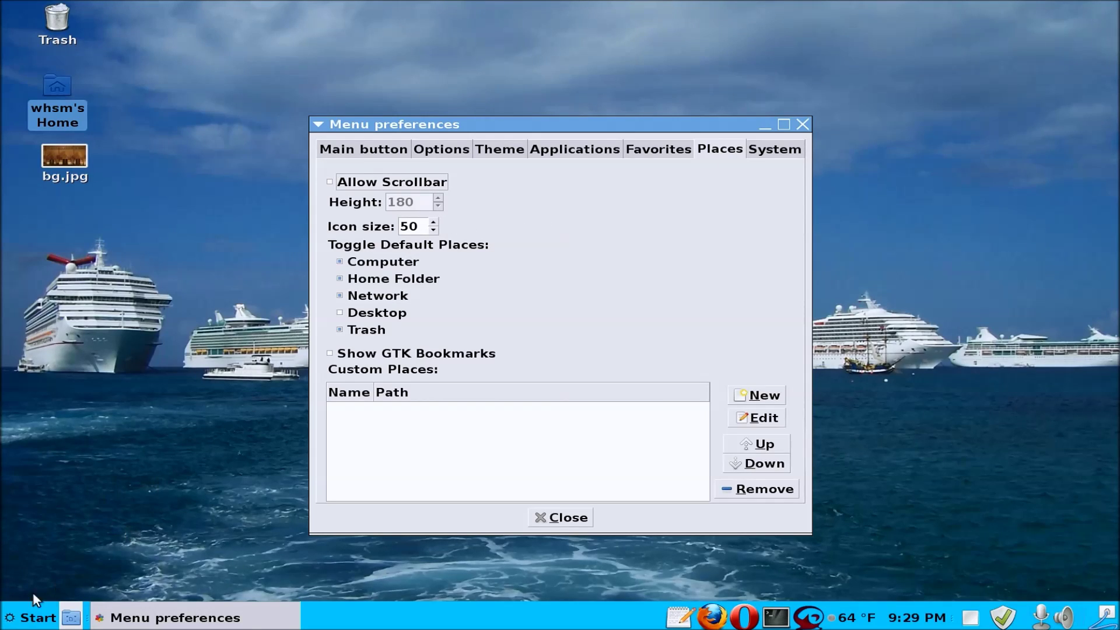
pyautogui.click(32, 614)
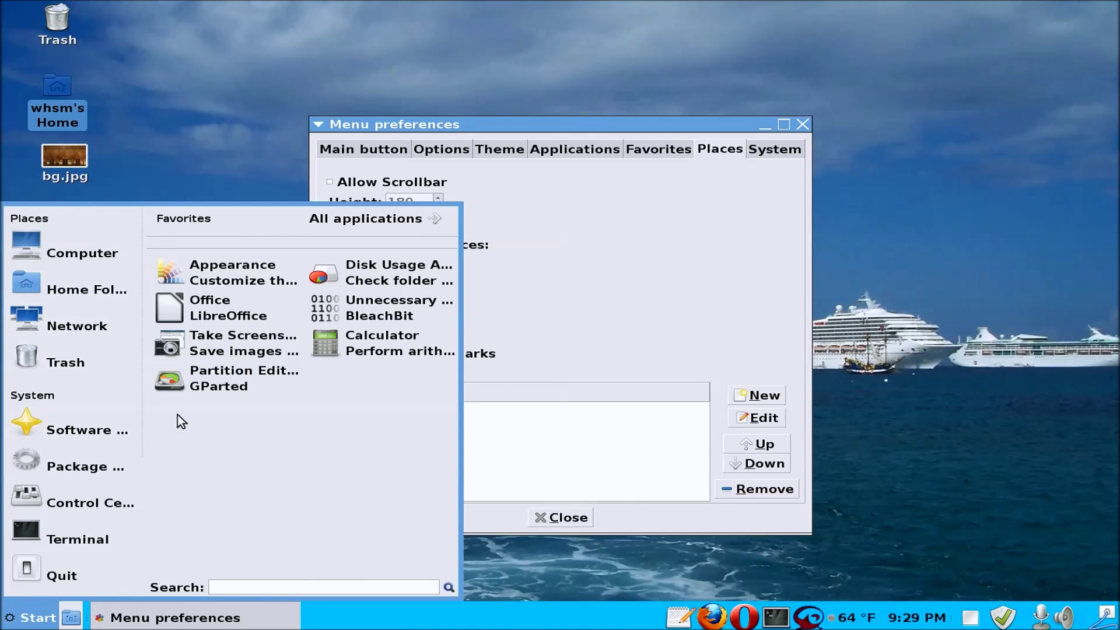
pyautogui.click(577, 355)
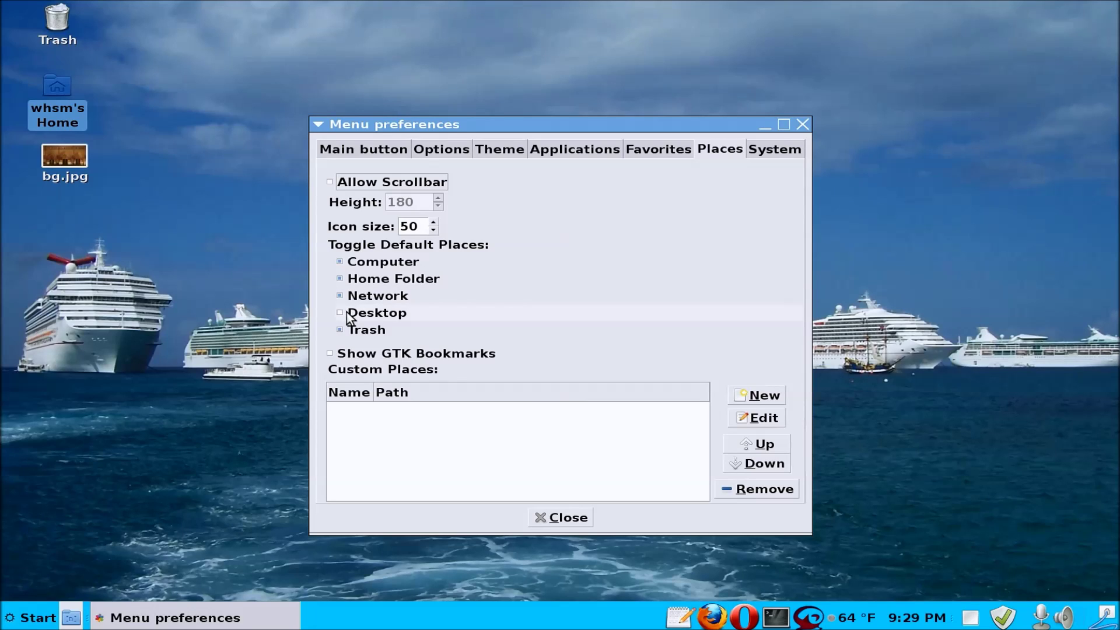
pyautogui.click(50, 609)
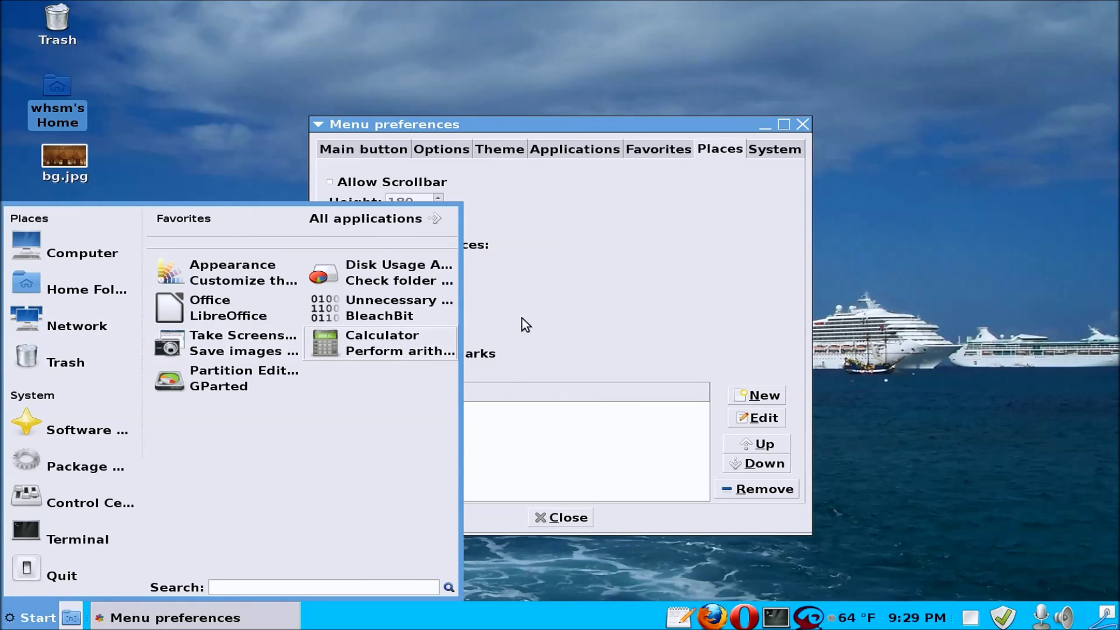
pyautogui.click(589, 304)
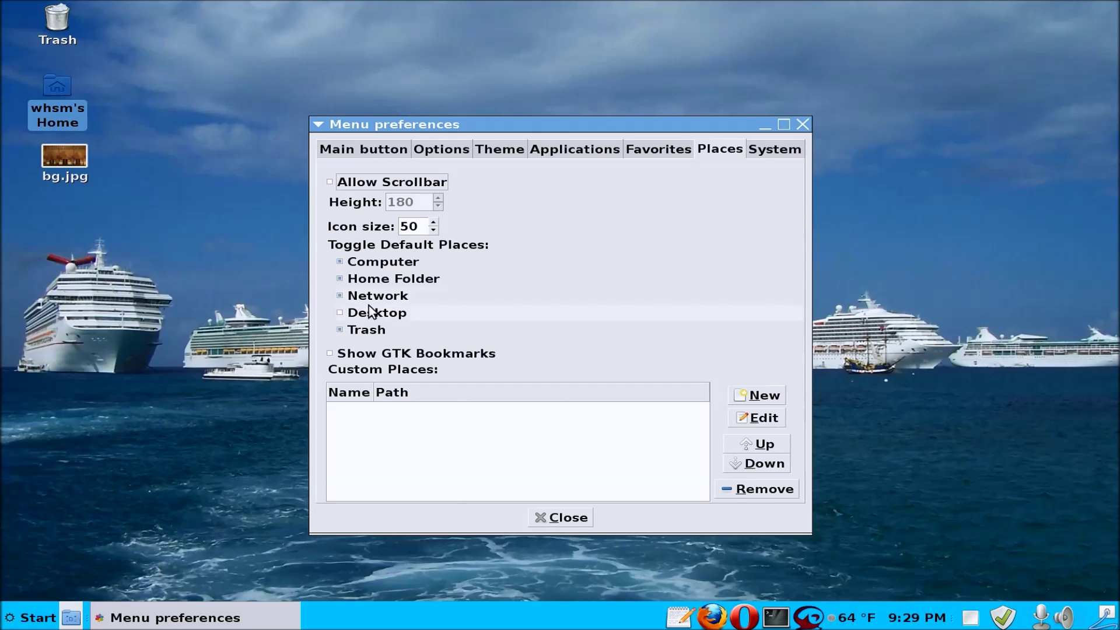
# - Enable Desktop among the default places and check the Places section of the start menu
pyautogui.click(340, 313)
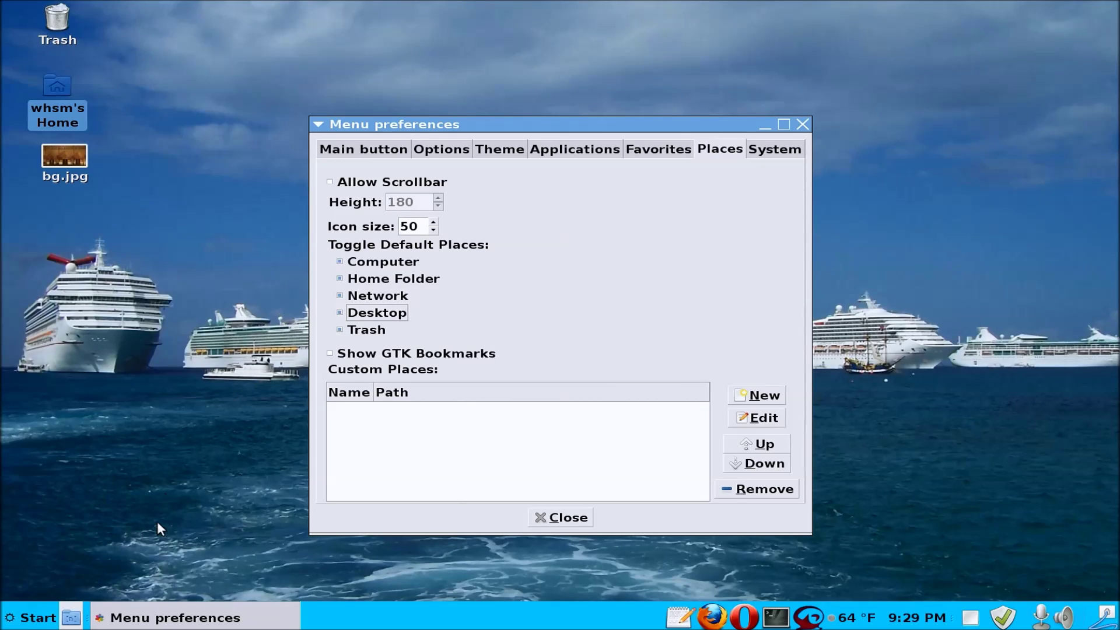
pyautogui.click(35, 620)
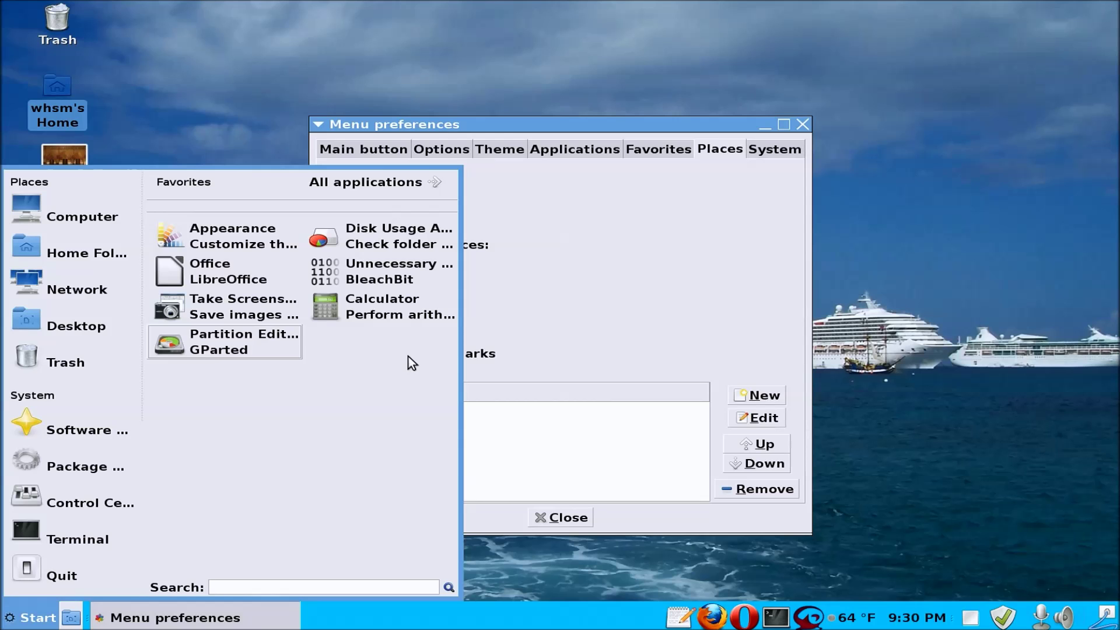
pyautogui.click(645, 323)
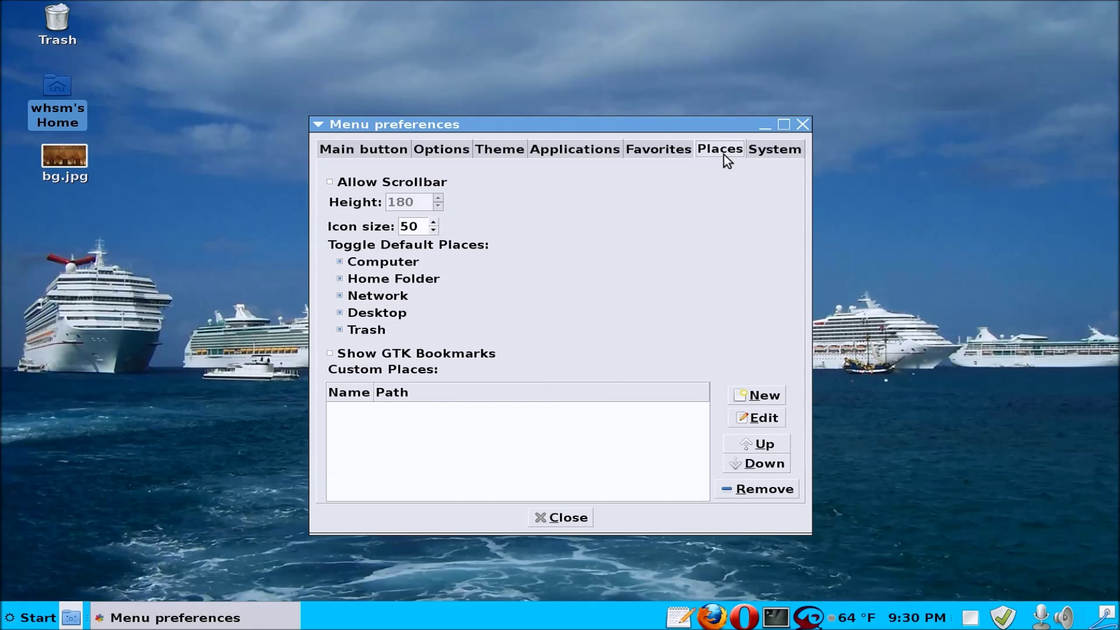
# - Show the System settings and compare the default items with the System entries in the start menu
pyautogui.click(765, 151)
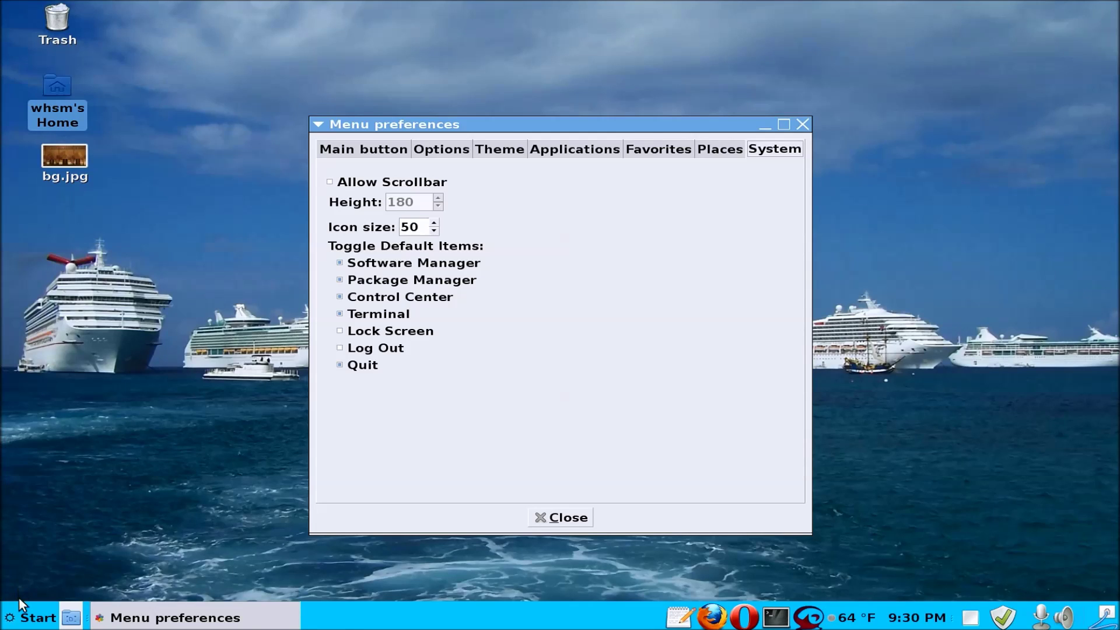
pyautogui.click(15, 620)
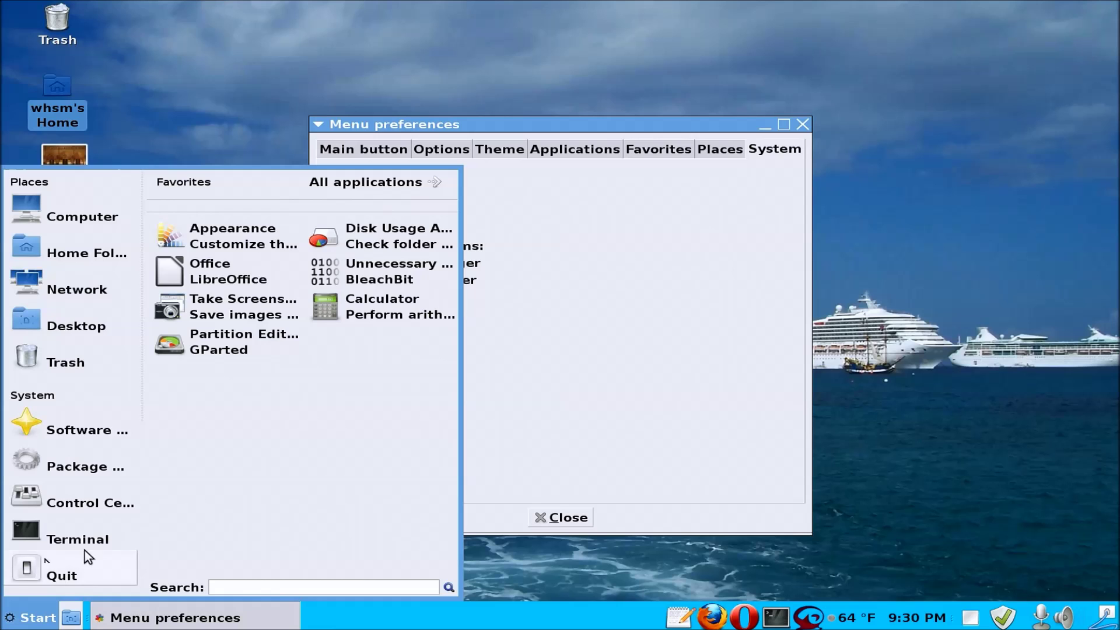
pyautogui.click(567, 396)
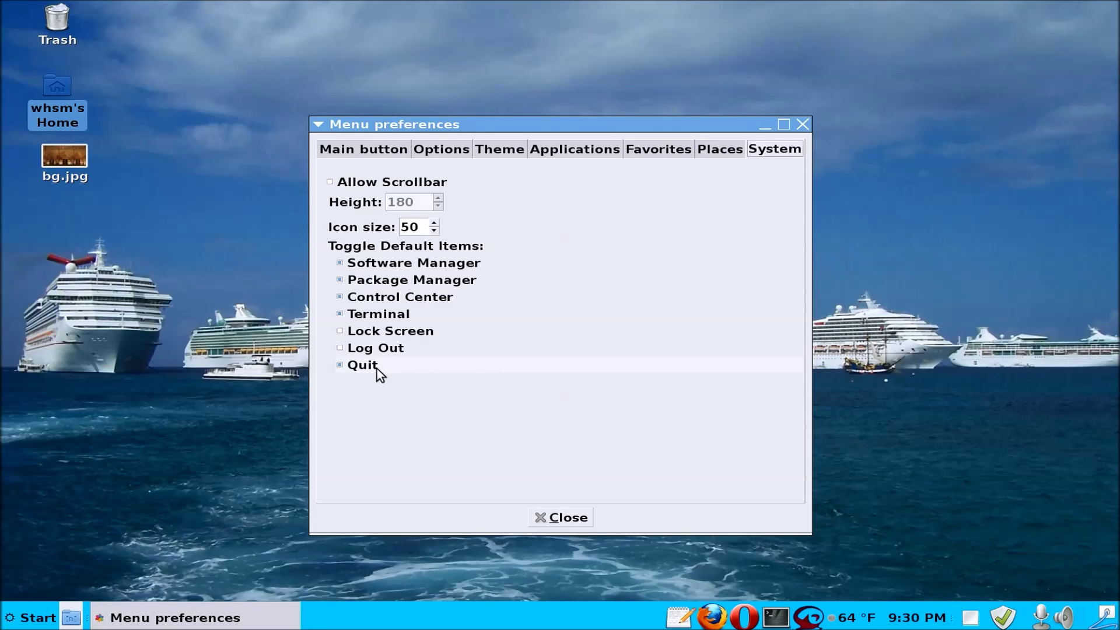
# - View the shutdown options behind the start menu's Quit entry, cancel the dialog, and close the menu preferences
pyautogui.click(12, 616)
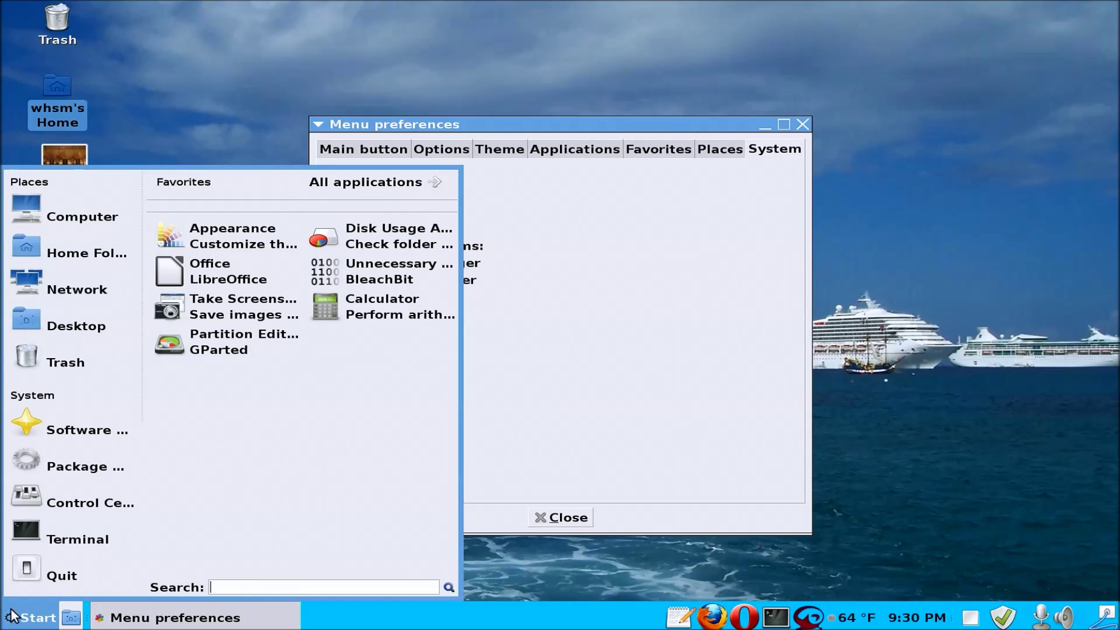
pyautogui.click(41, 573)
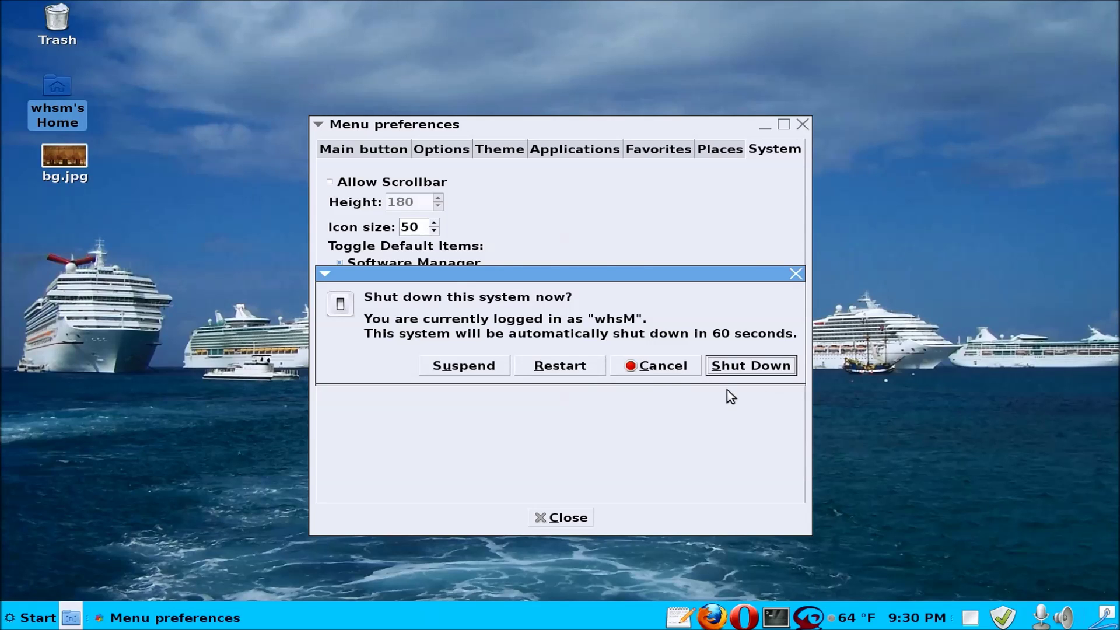
pyautogui.click(650, 366)
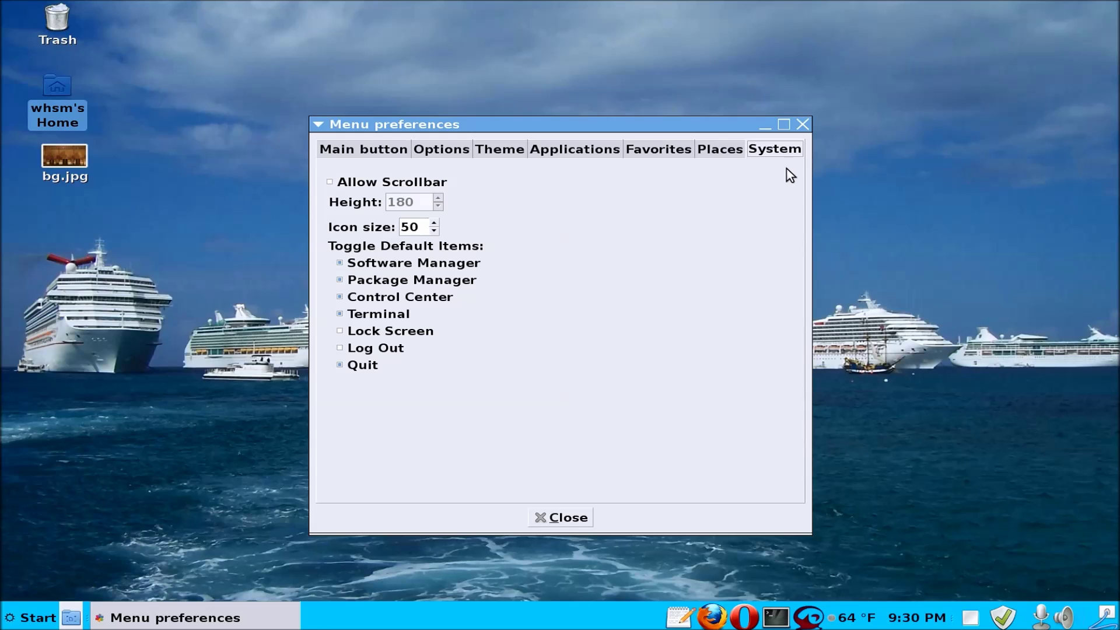
pyautogui.click(798, 128)
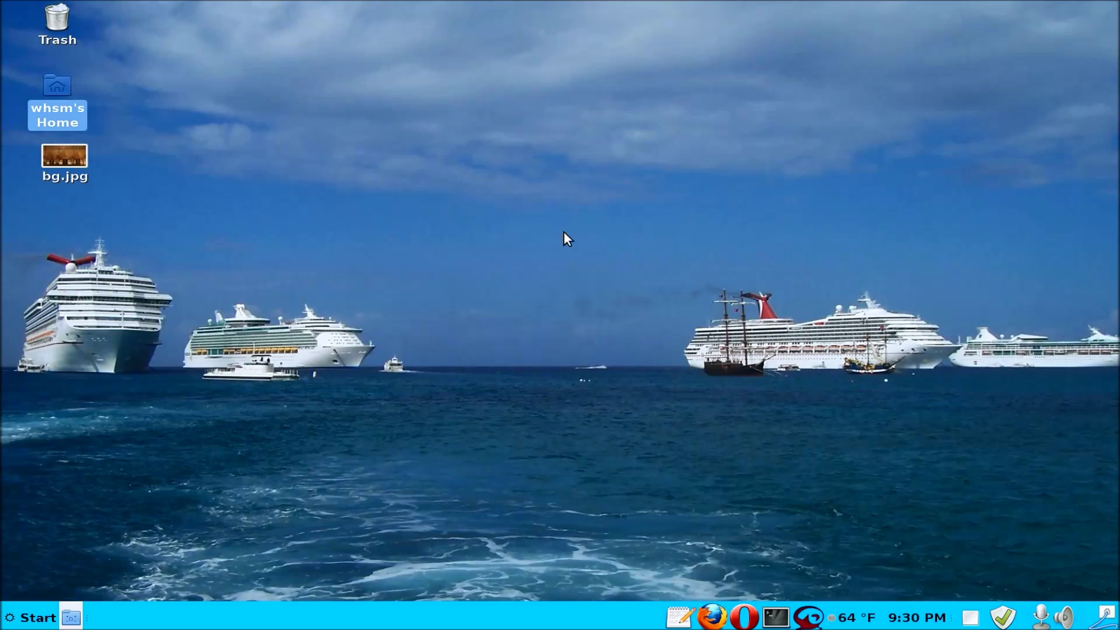
# - Add Character Map from the Accessories category to the start menu's favorites and show the Favorites view
pyautogui.click(30, 617)
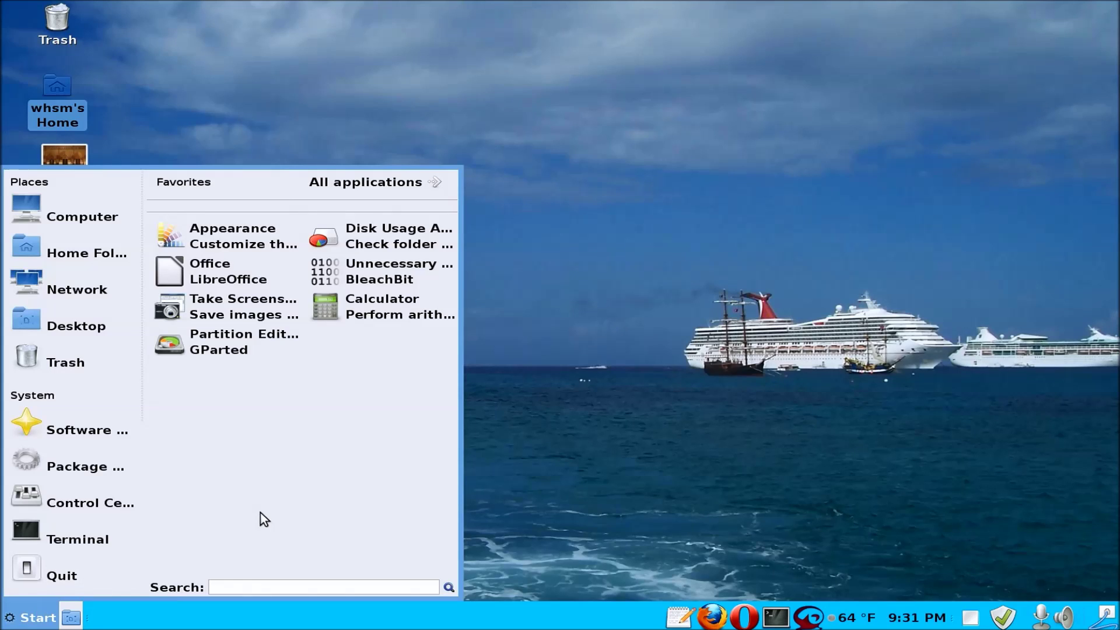
pyautogui.click(375, 184)
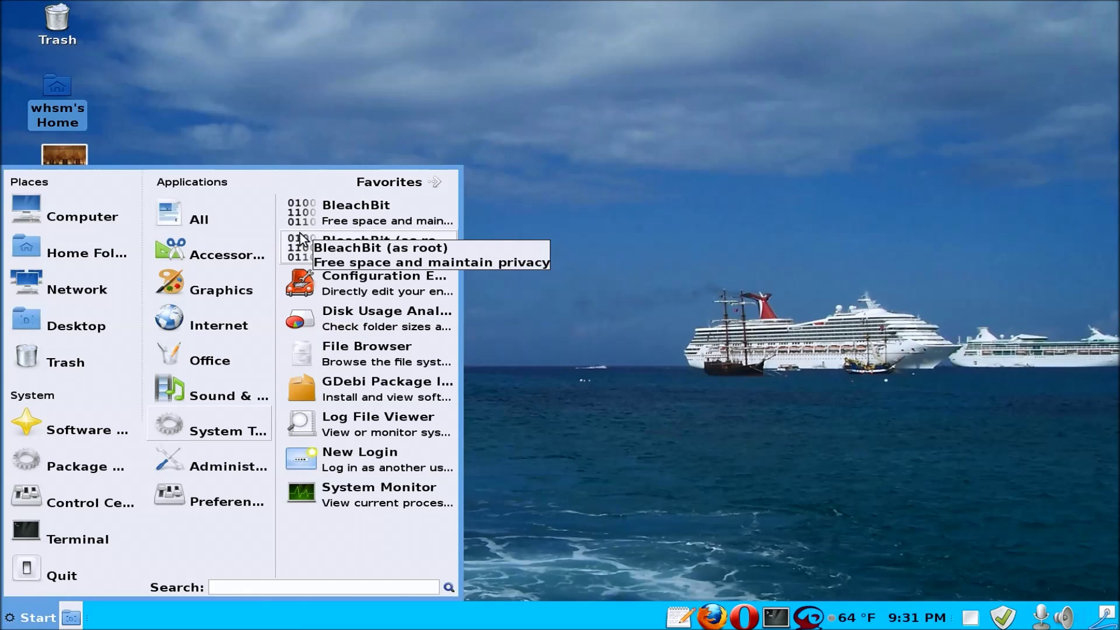
pyautogui.moveTo(250, 233)
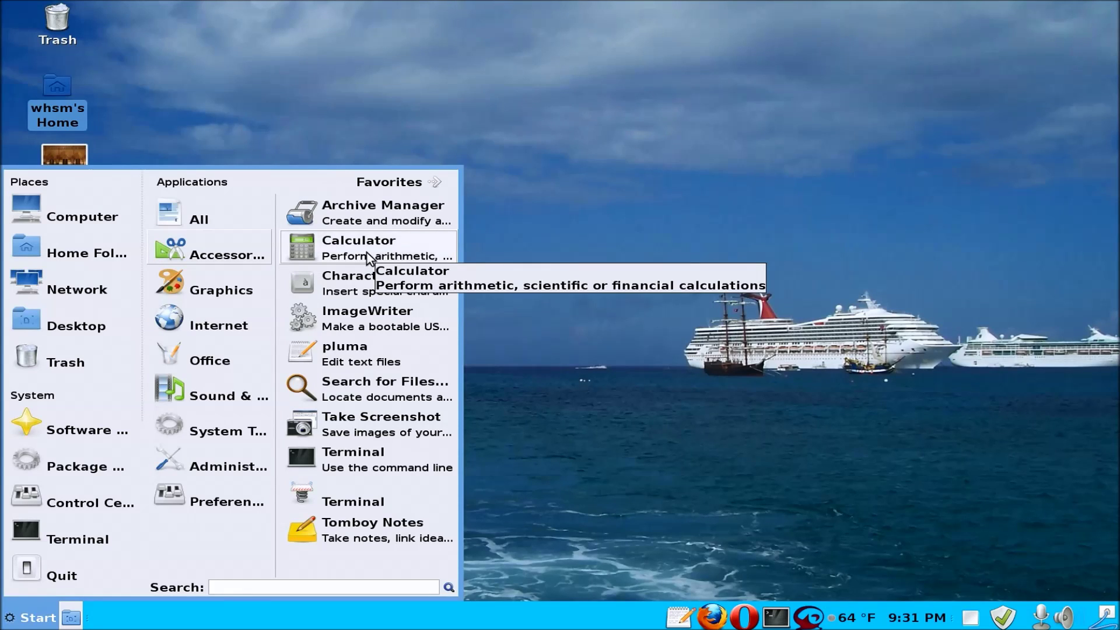
pyautogui.rightClick(353, 284)
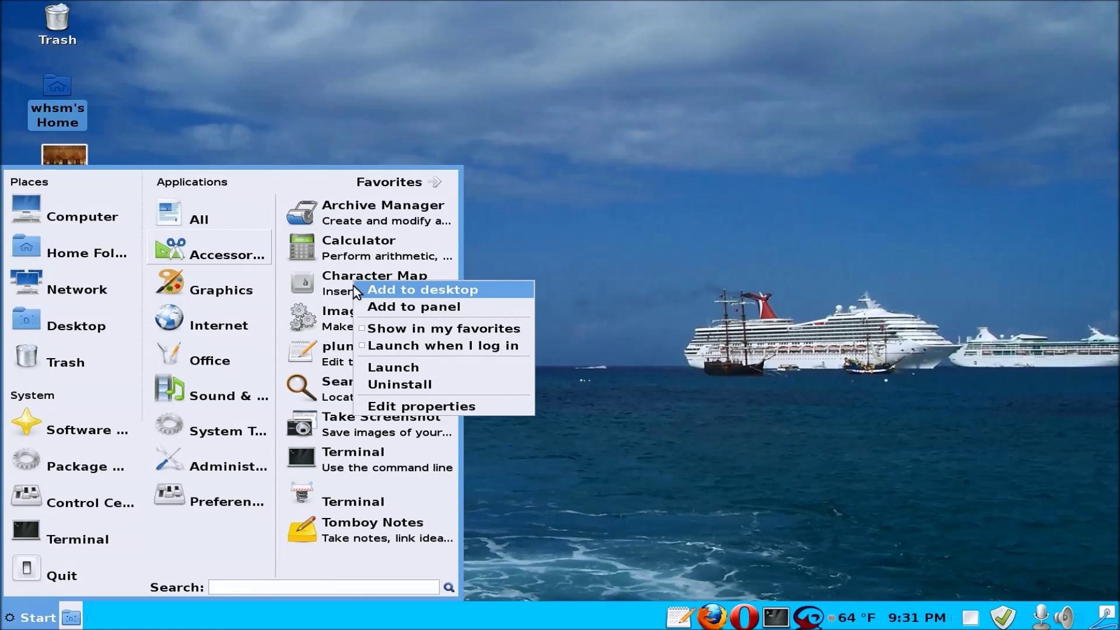
pyautogui.click(383, 331)
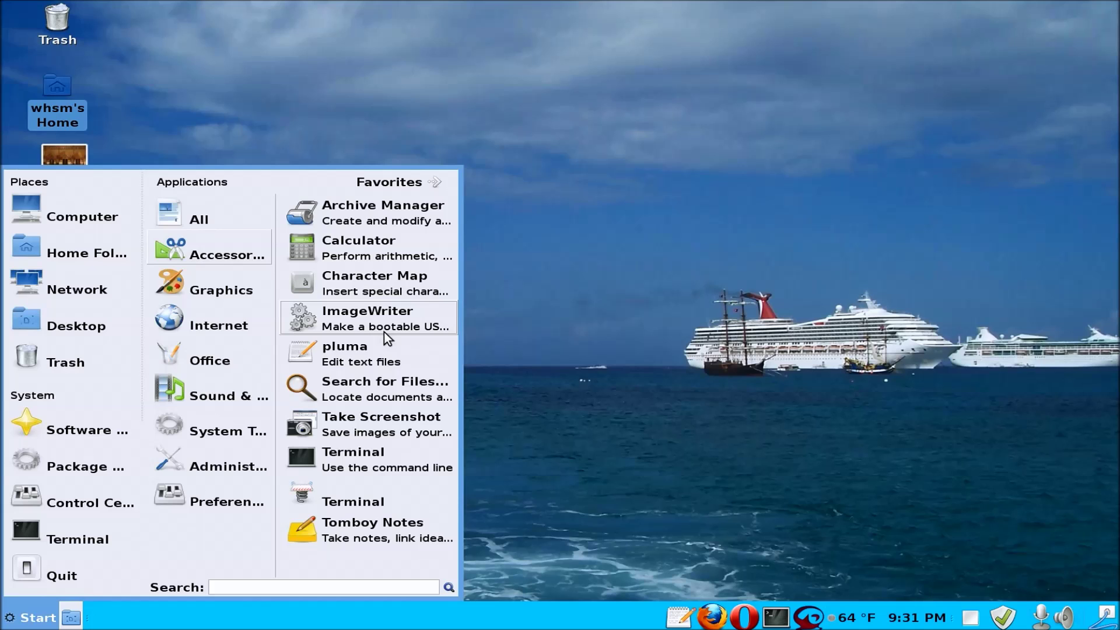
pyautogui.click(393, 185)
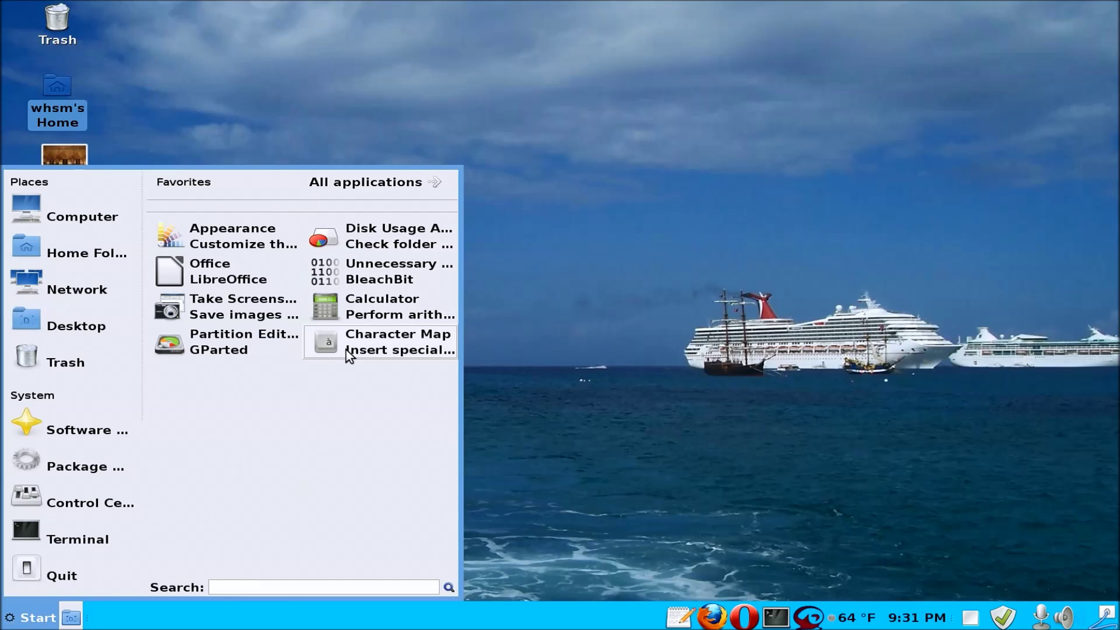
# - Remove Character Map from the favorites, return to the list of all applications, and close the start menu
pyautogui.rightClick(370, 344)
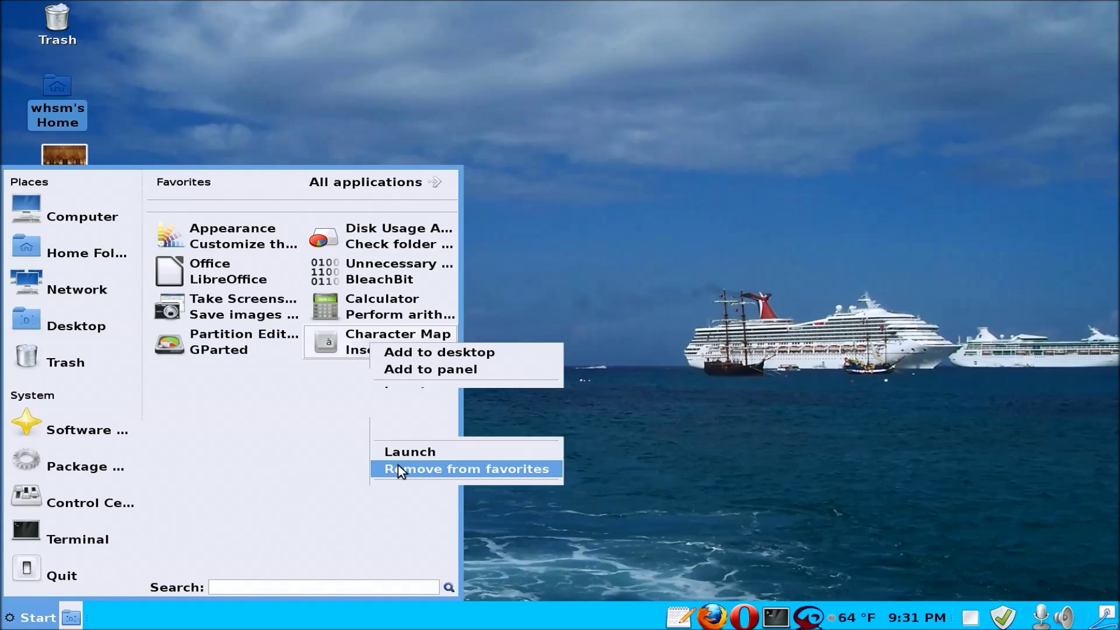
pyautogui.click(399, 470)
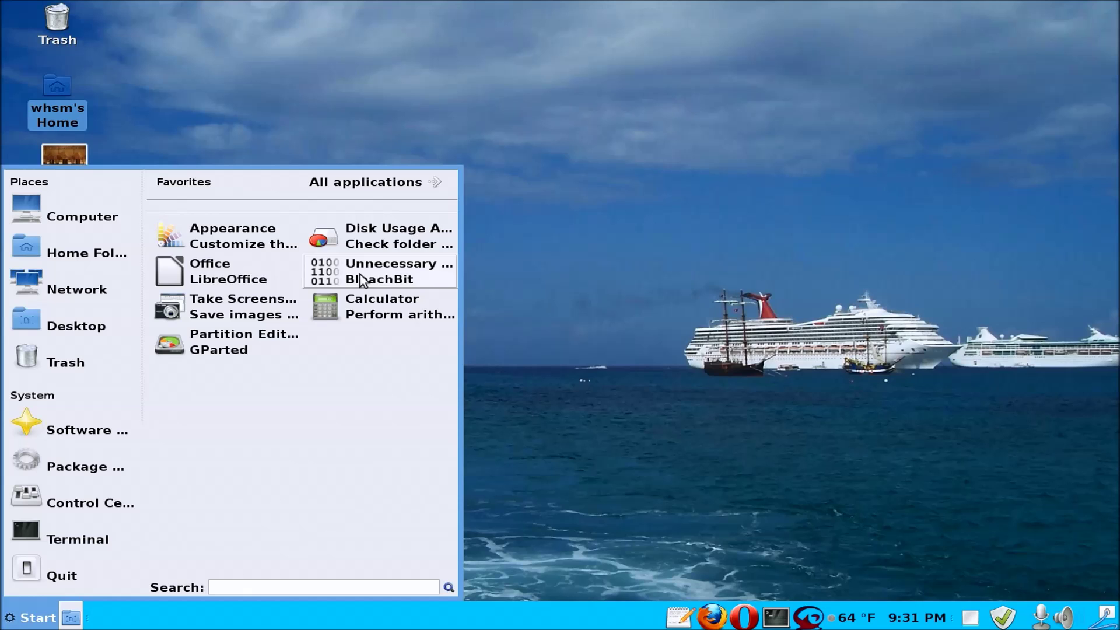
pyautogui.click(373, 184)
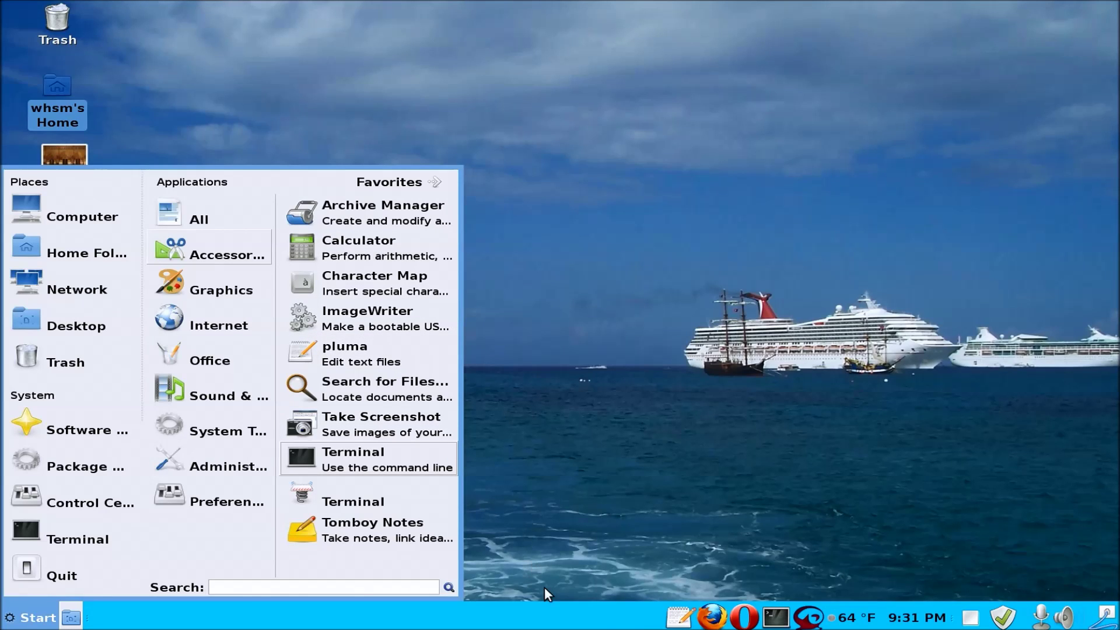
pyautogui.click(579, 470)
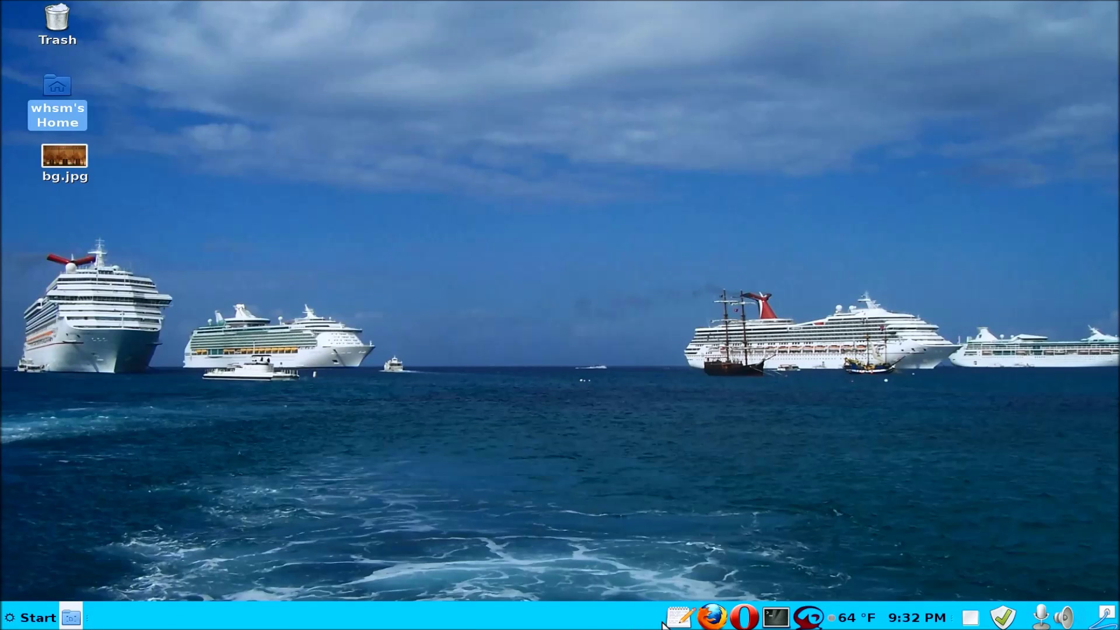
# - Launch the Opera browser and the pluma text editor from their panel launchers
pyautogui.click(744, 617)
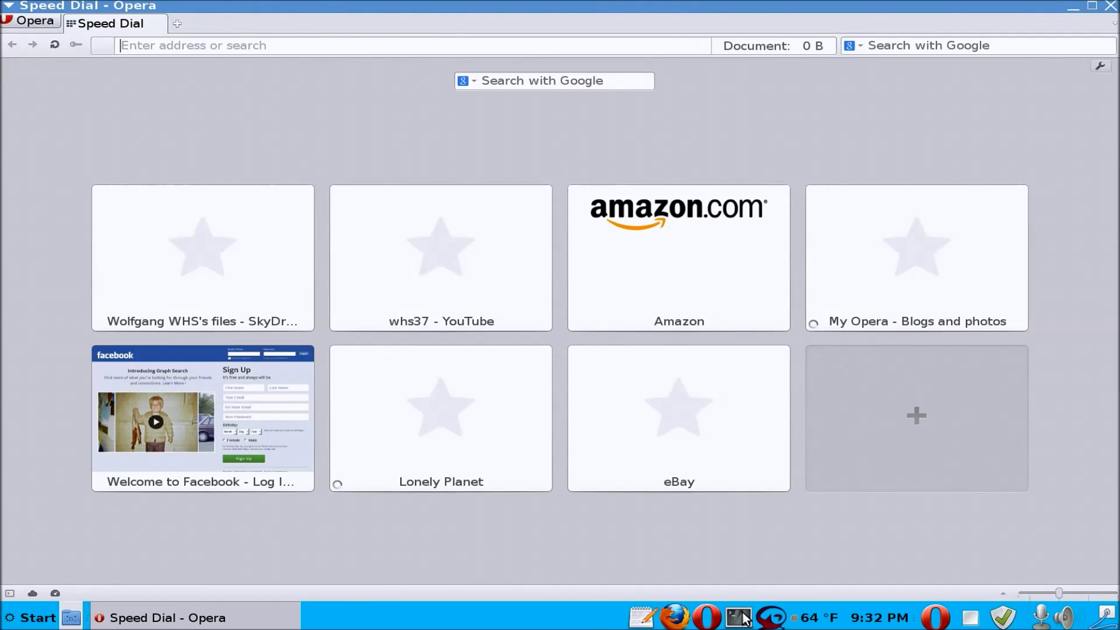
pyautogui.click(642, 617)
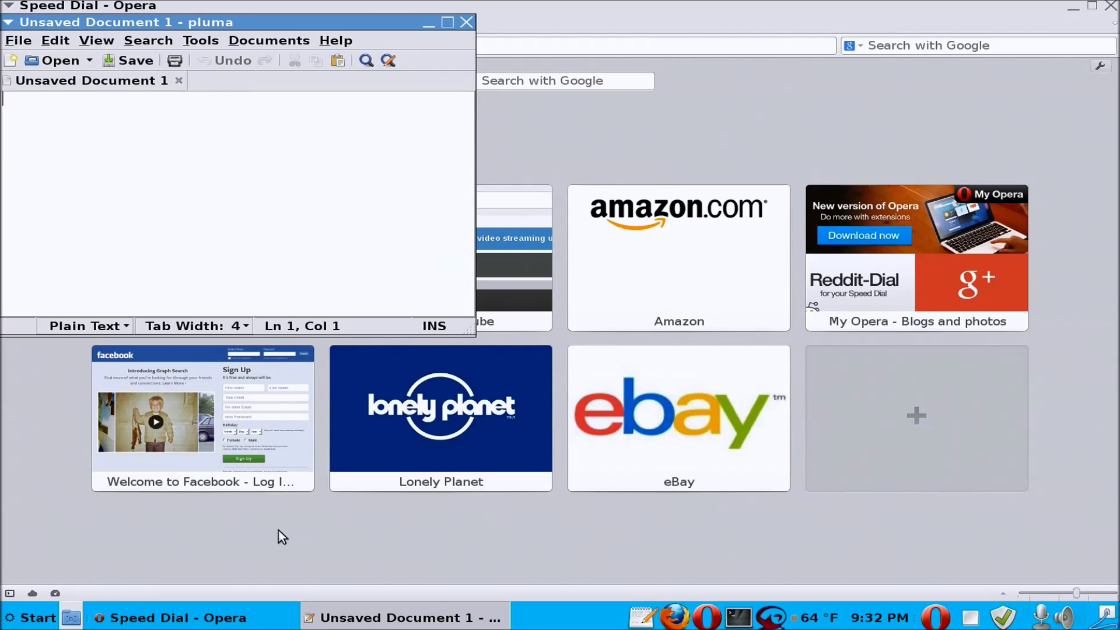
# - Hide all windows to show the desktop, restore them, and close the pluma and Opera windows
pyautogui.click(71, 617)
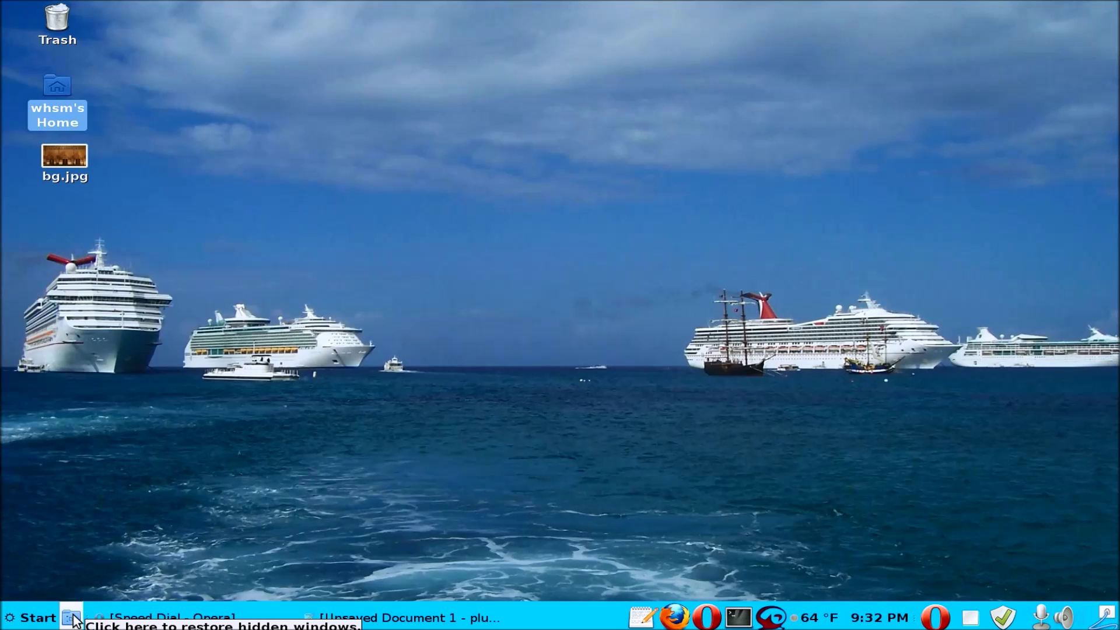
pyautogui.click(72, 617)
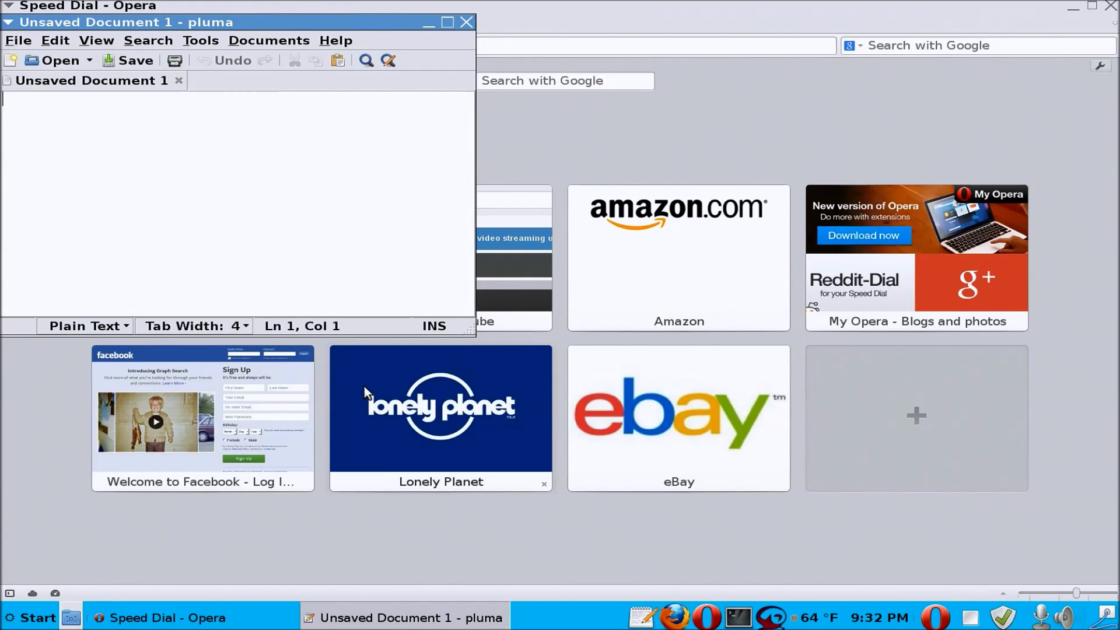
pyautogui.click(466, 22)
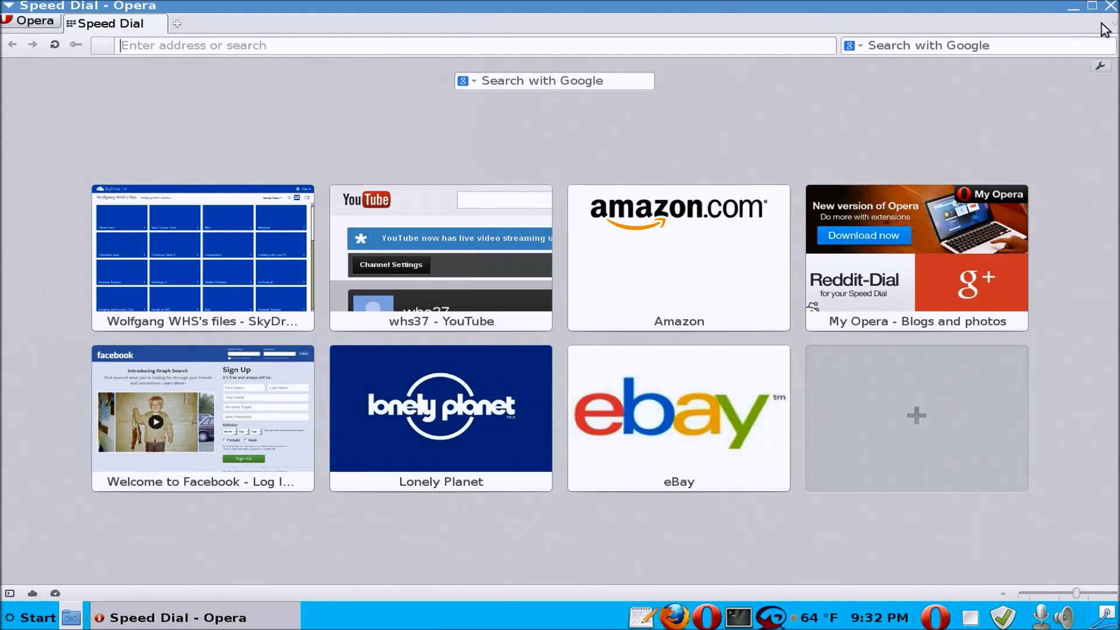
pyautogui.click(1111, 7)
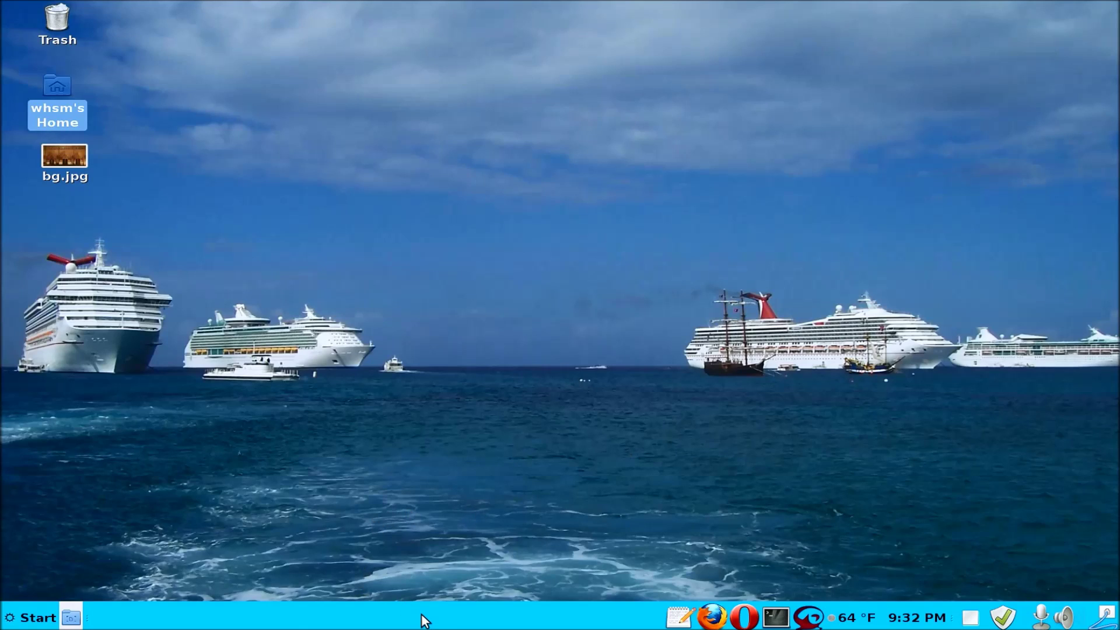
# - Open the panel's properties and view the available orientations, keeping Bottom
pyautogui.rightClick(452, 619)
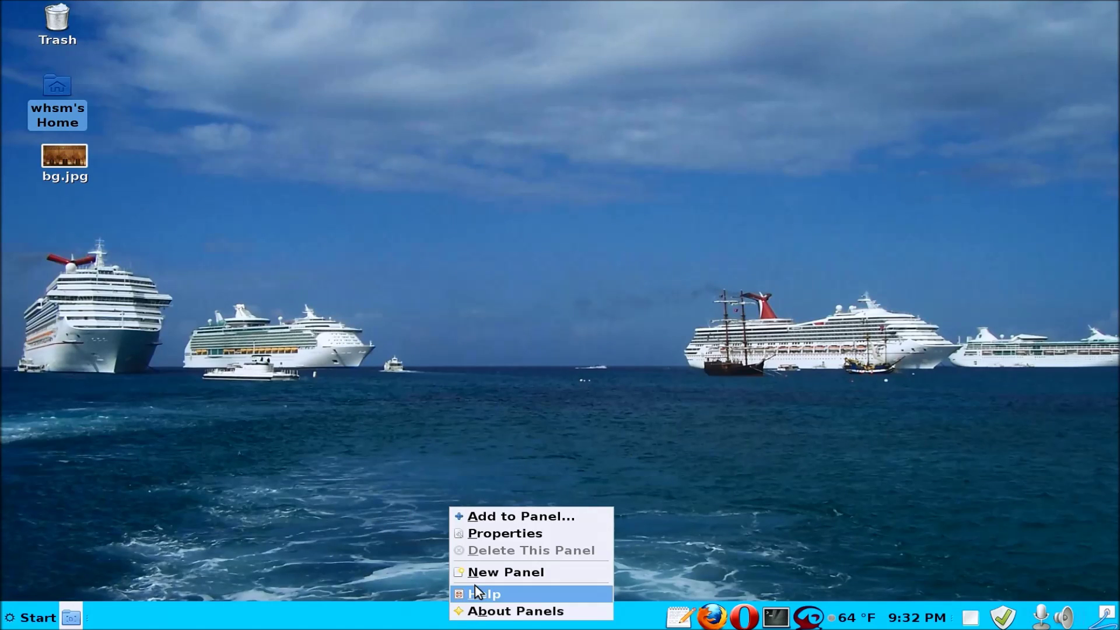
pyautogui.click(500, 534)
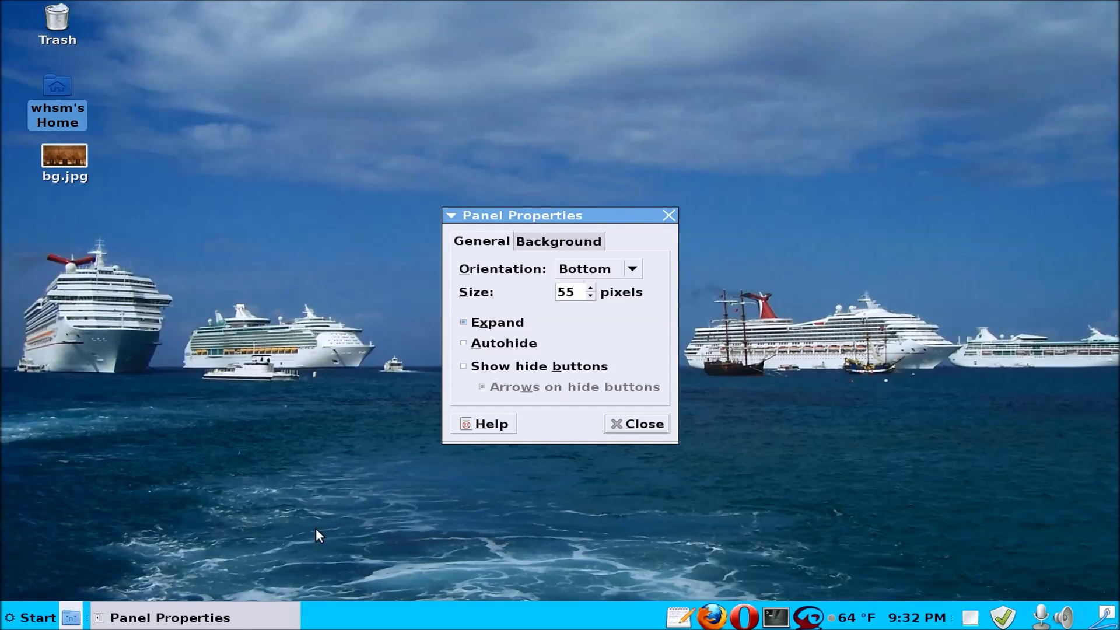
pyautogui.rightClick(18, 623)
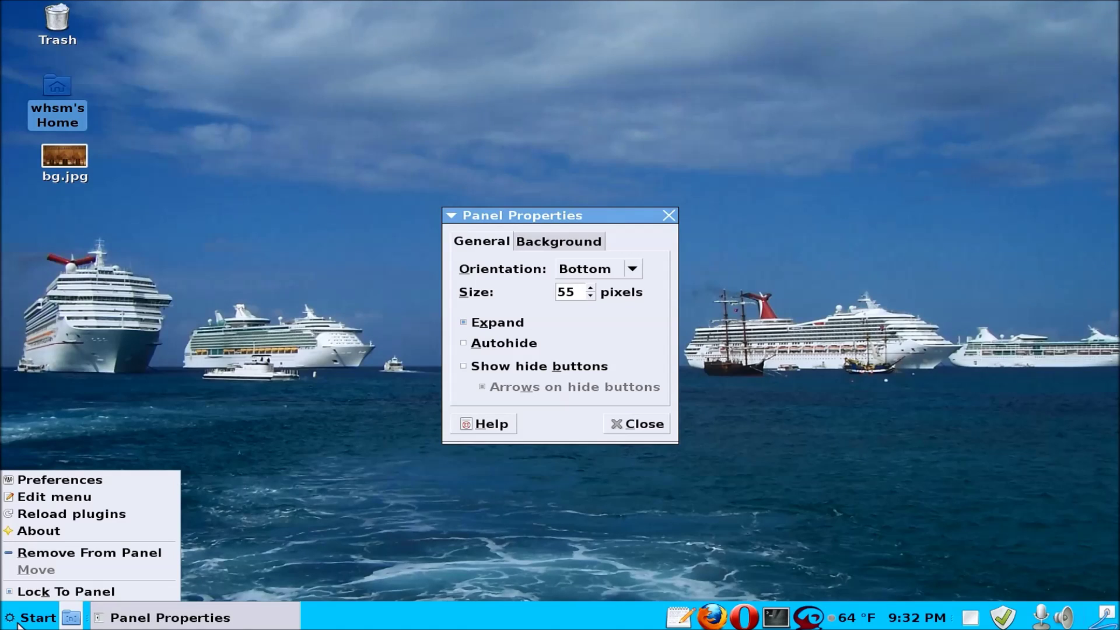
pyautogui.click(334, 565)
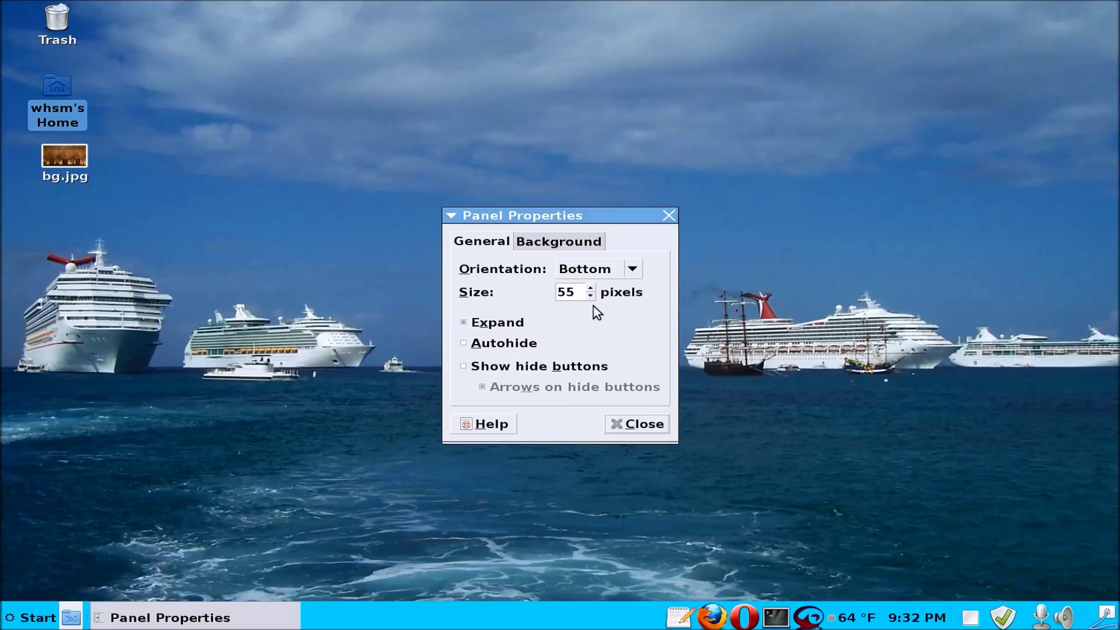
pyautogui.click(638, 273)
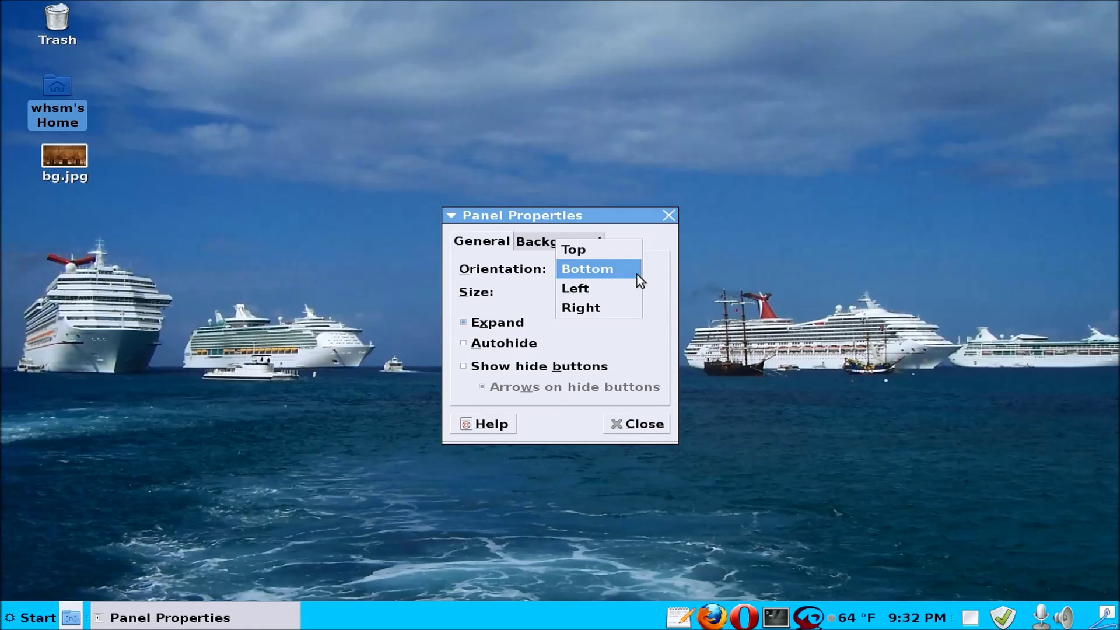
pyautogui.click(636, 274)
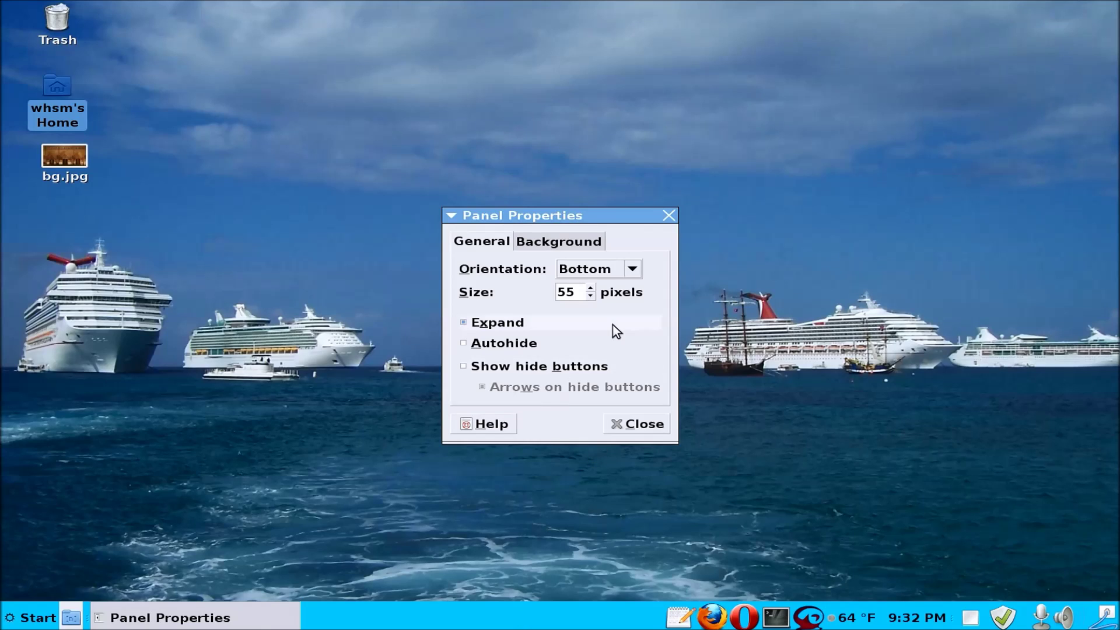
# - Try a panel size of 105 pixels and set it back to 55 pixels
pyautogui.moveTo(591, 288); pyautogui.dragTo(591, 288)
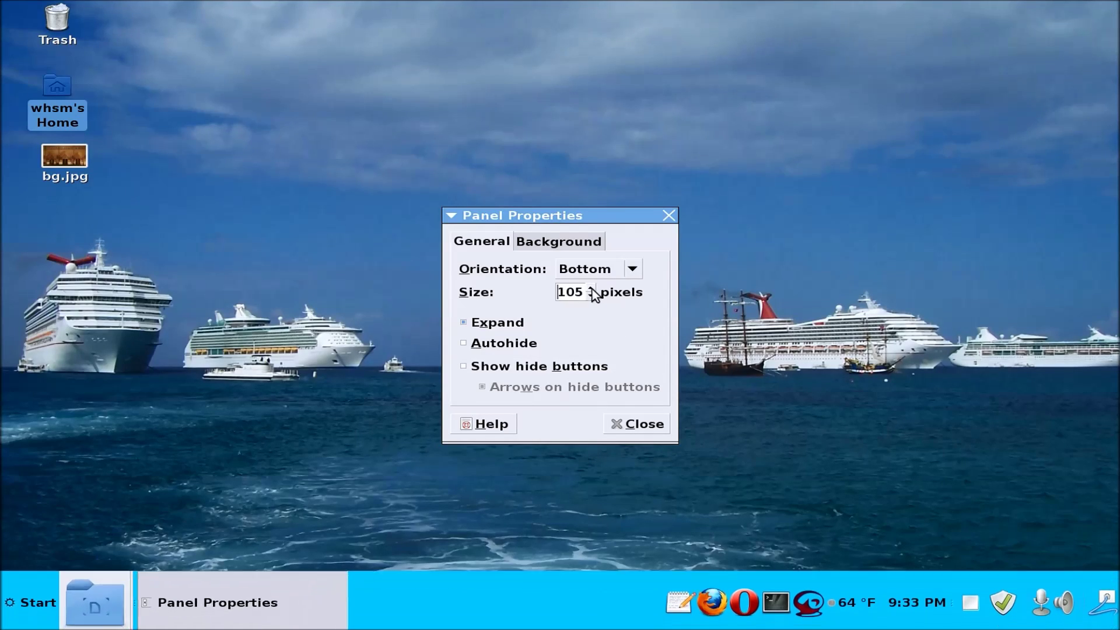
pyautogui.moveTo(590, 296); pyautogui.dragTo(590, 296)
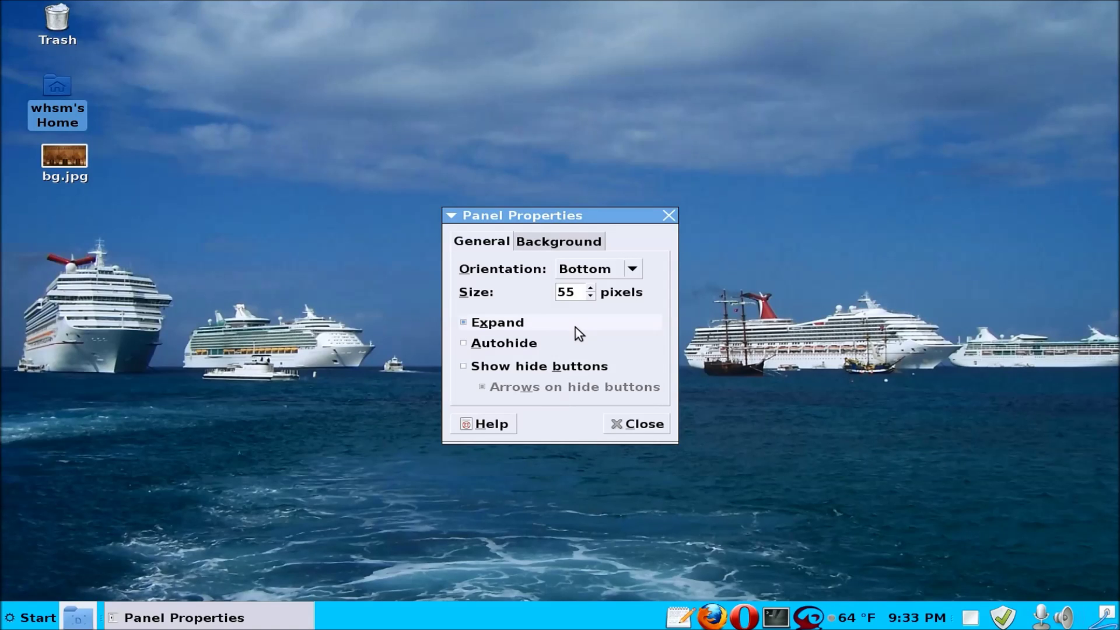
# - Try the system theme as the panel's background and switch back to the solid color
pyautogui.click(561, 250)
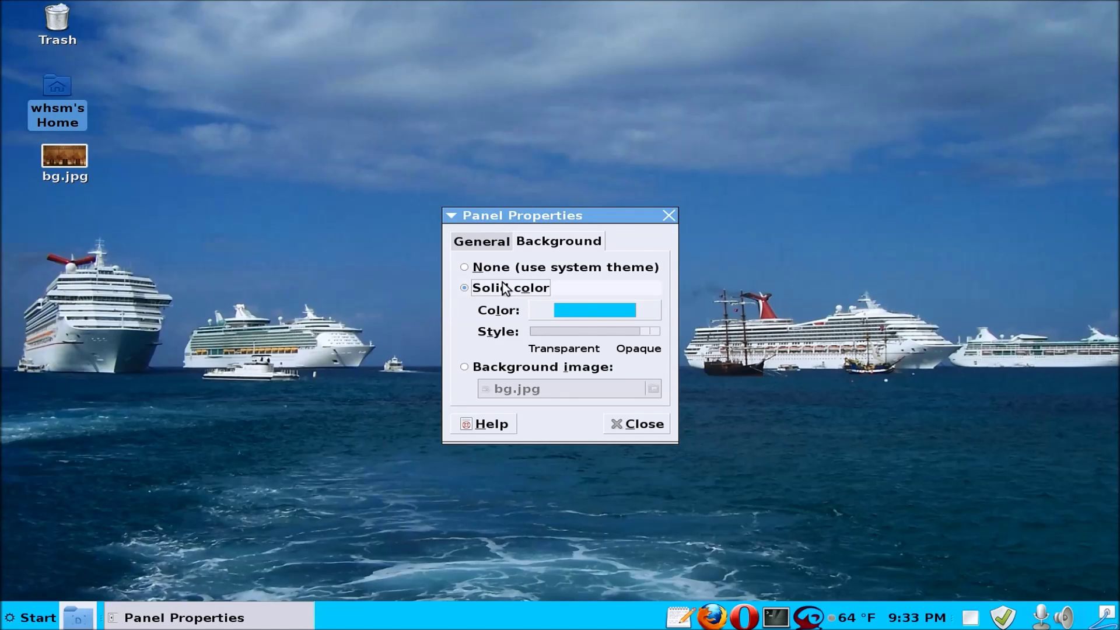
pyautogui.click(464, 268)
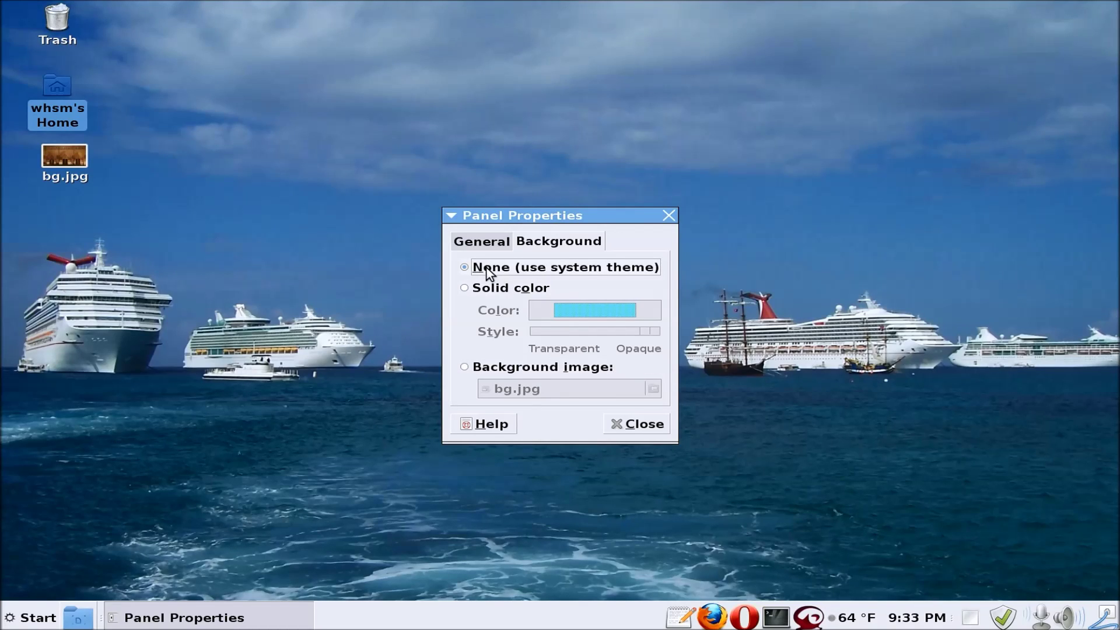
pyautogui.click(465, 288)
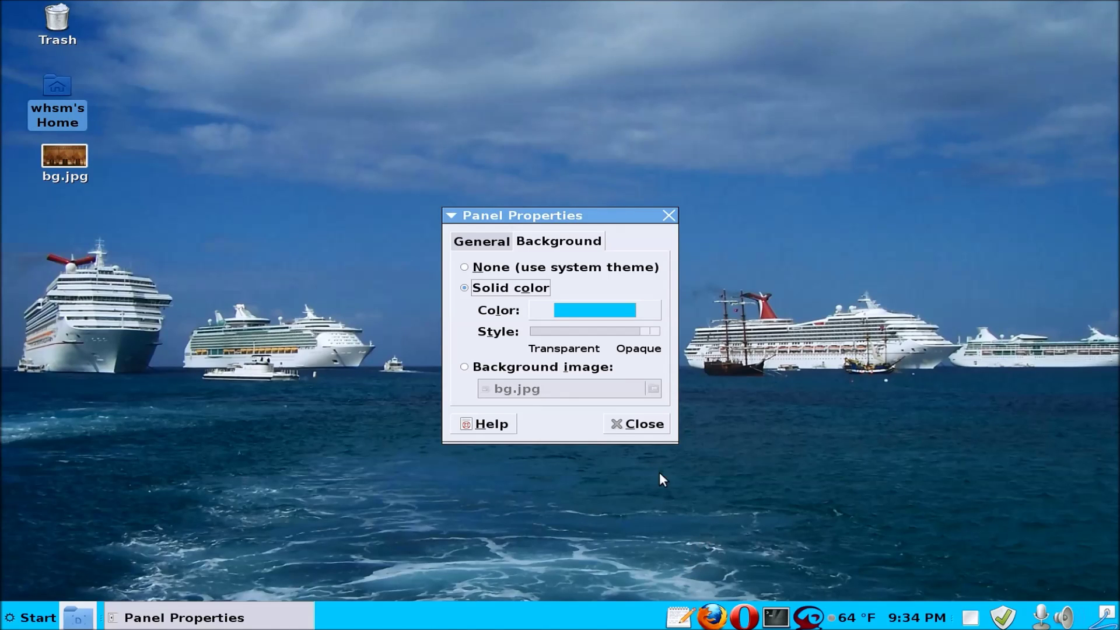
# - Check the color selection for the panel's solid background and try its transparency setting, leaving it nearly opaque
pyautogui.click(611, 310)
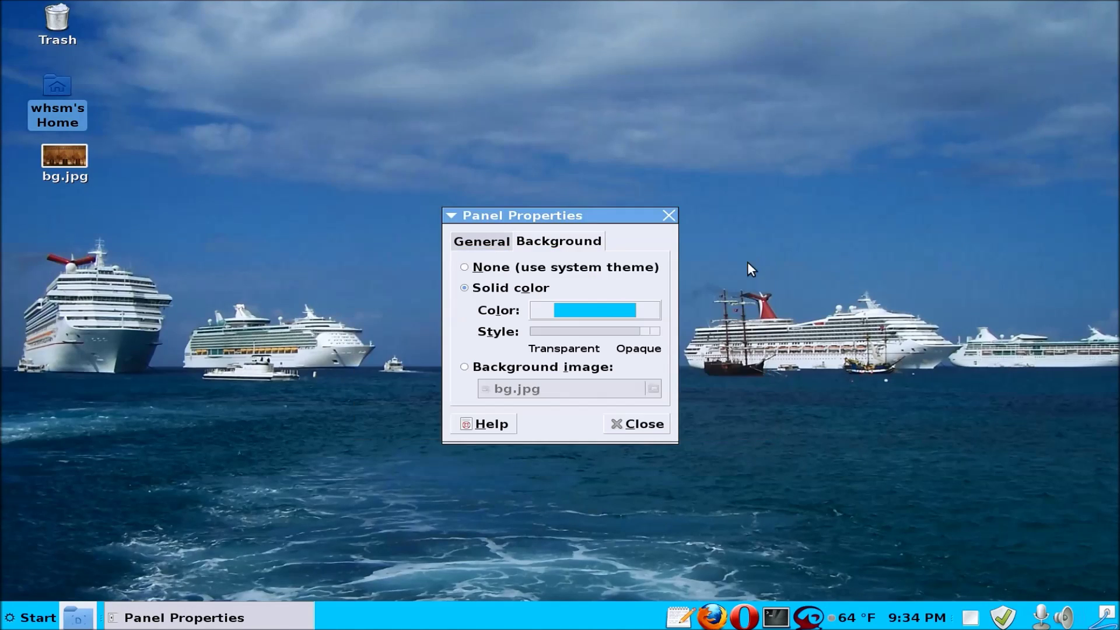
pyautogui.click(649, 333)
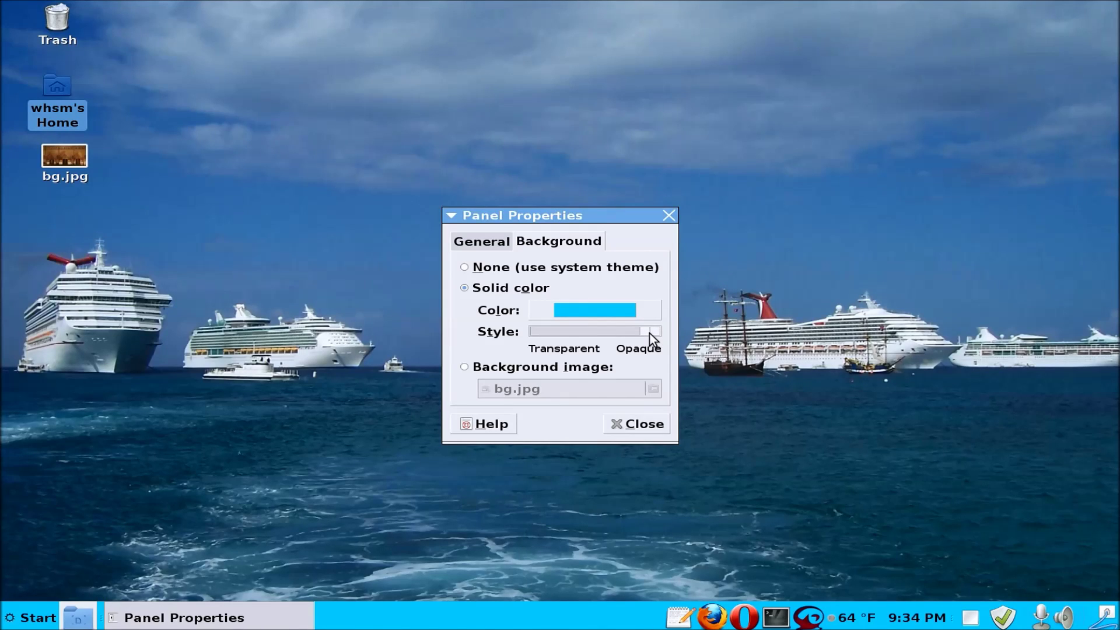
pyautogui.moveTo(649, 333)
pyautogui.mouseDown()
pyautogui.moveTo(541, 327)
pyautogui.moveTo(667, 343)
pyautogui.mouseUp()
# - View bg.jpg from the desktop, try it as the panel's background image, and return to the solid color
pyautogui.doubleClick(66, 155)
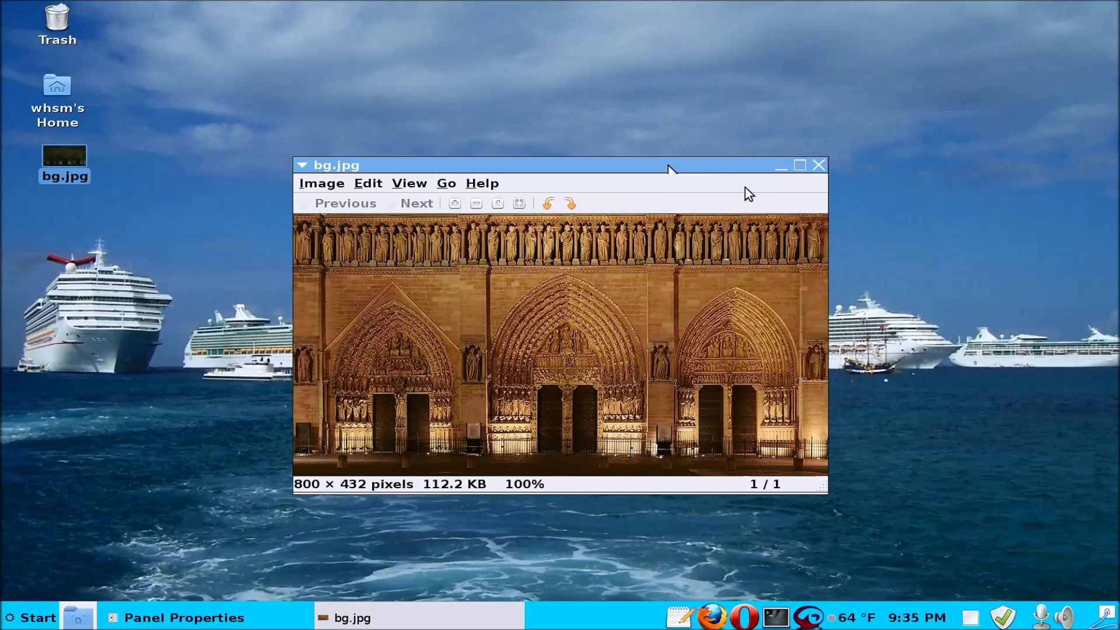
pyautogui.click(819, 165)
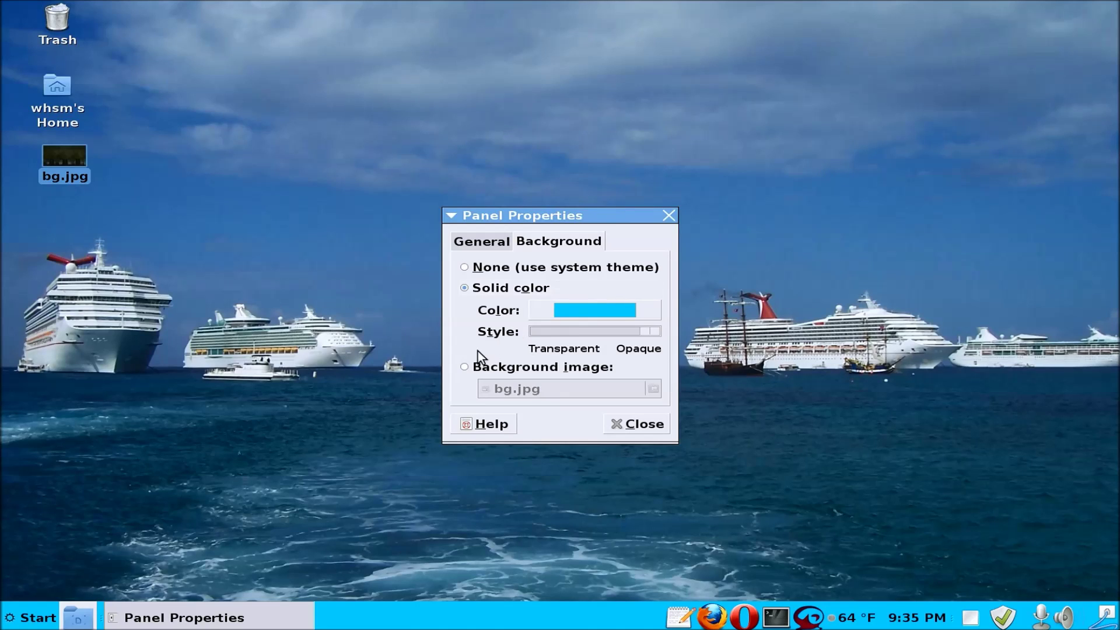
pyautogui.click(465, 368)
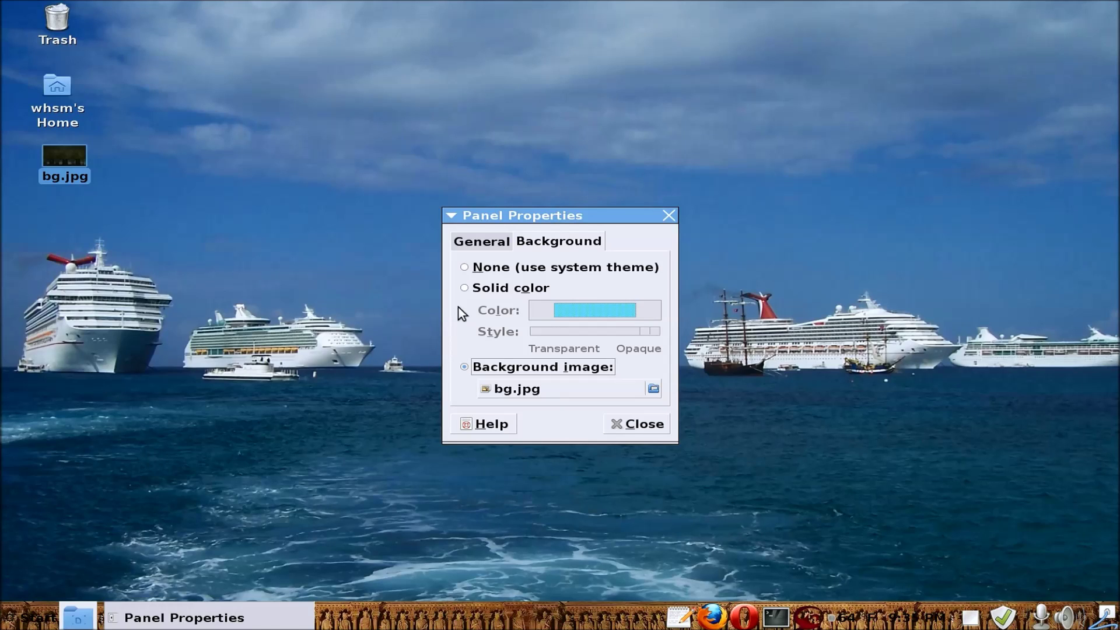
pyautogui.click(464, 289)
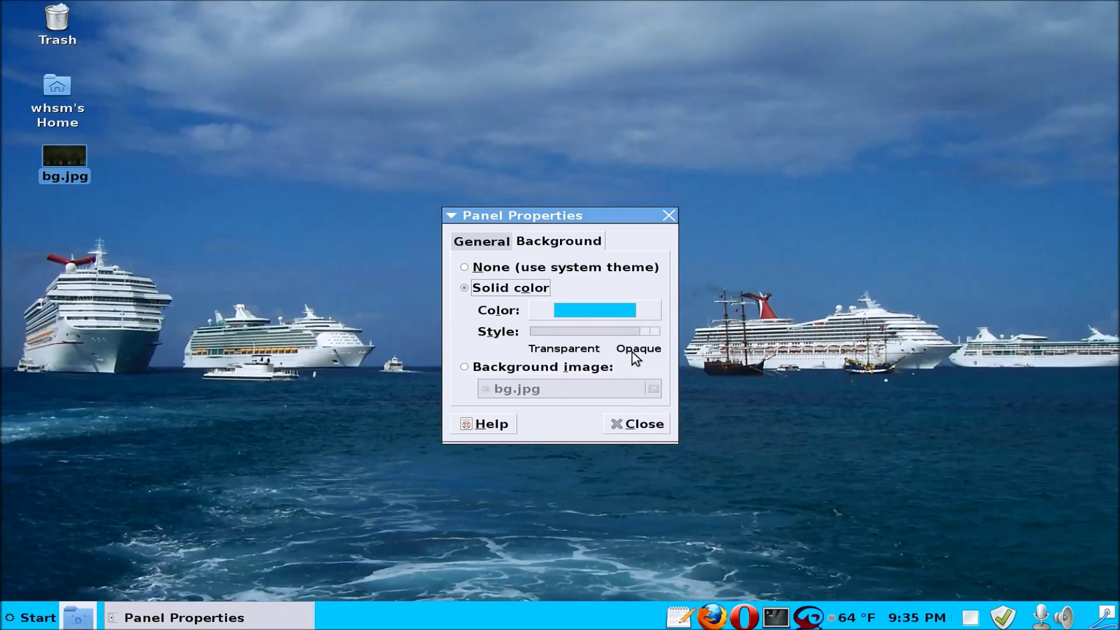
# - Adjust the panel color's transparency, return it to nearly opaque, and close the panel properties
pyautogui.click(649, 331)
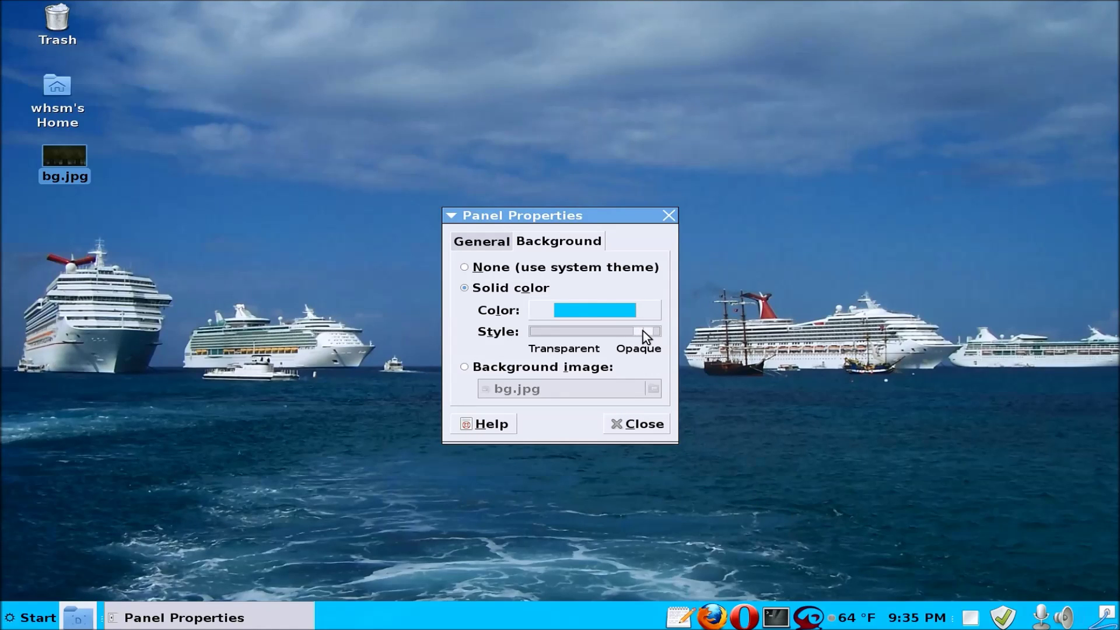
pyautogui.moveTo(630, 330); pyautogui.dragTo(651, 332)
pyautogui.click(669, 216)
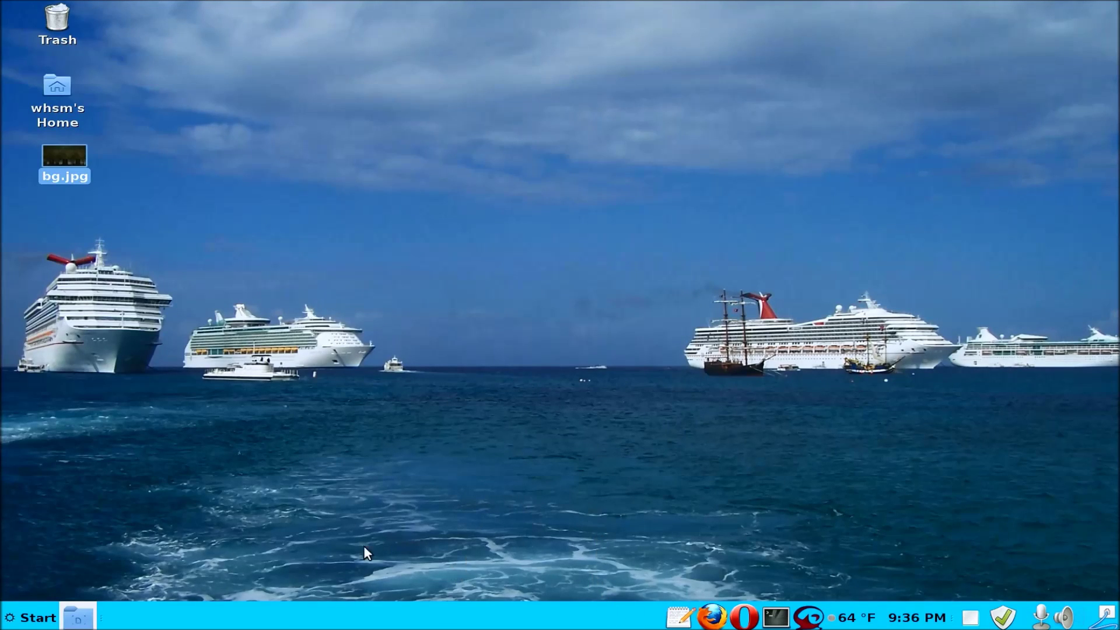
# - View the Internet applications in the start menu, including Chromium Web Browser, and close the menu
pyautogui.click(21, 623)
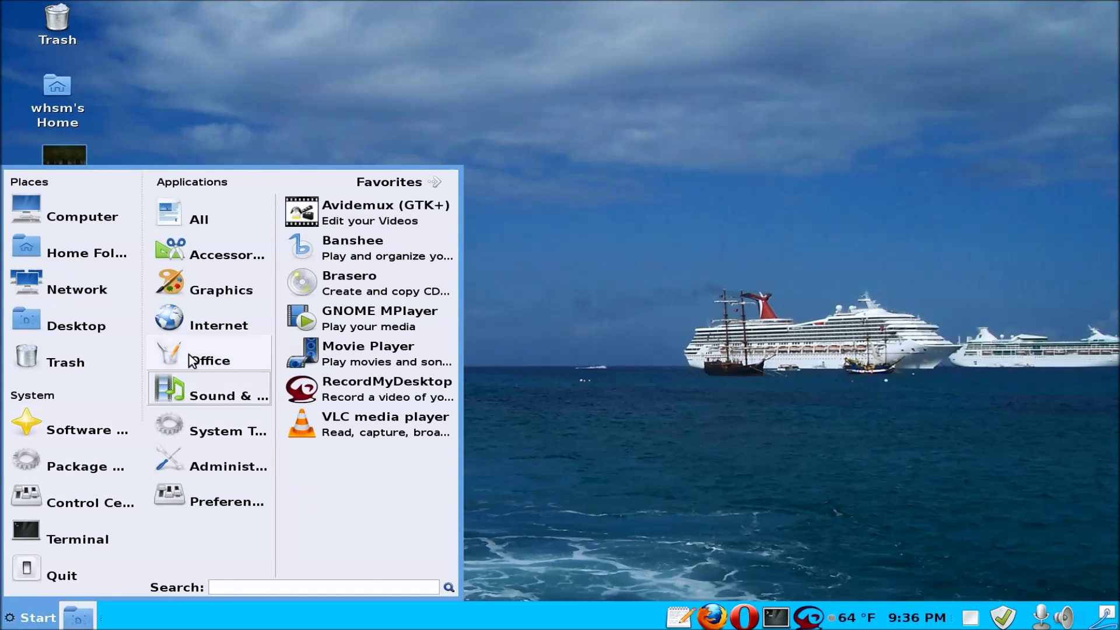
pyautogui.moveTo(215, 321)
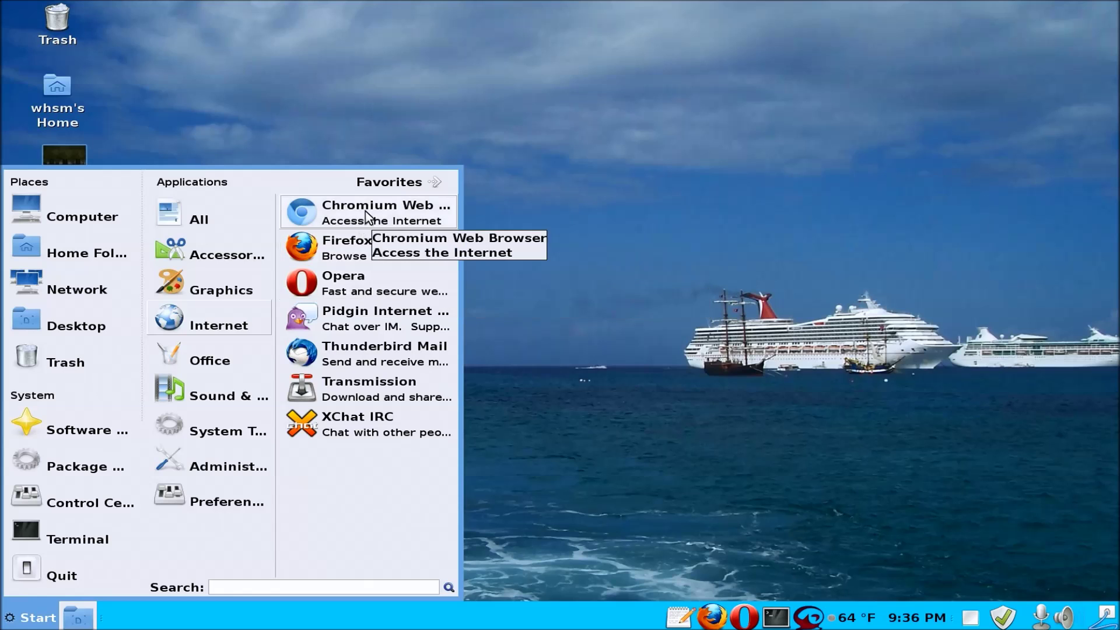
pyautogui.click(500, 303)
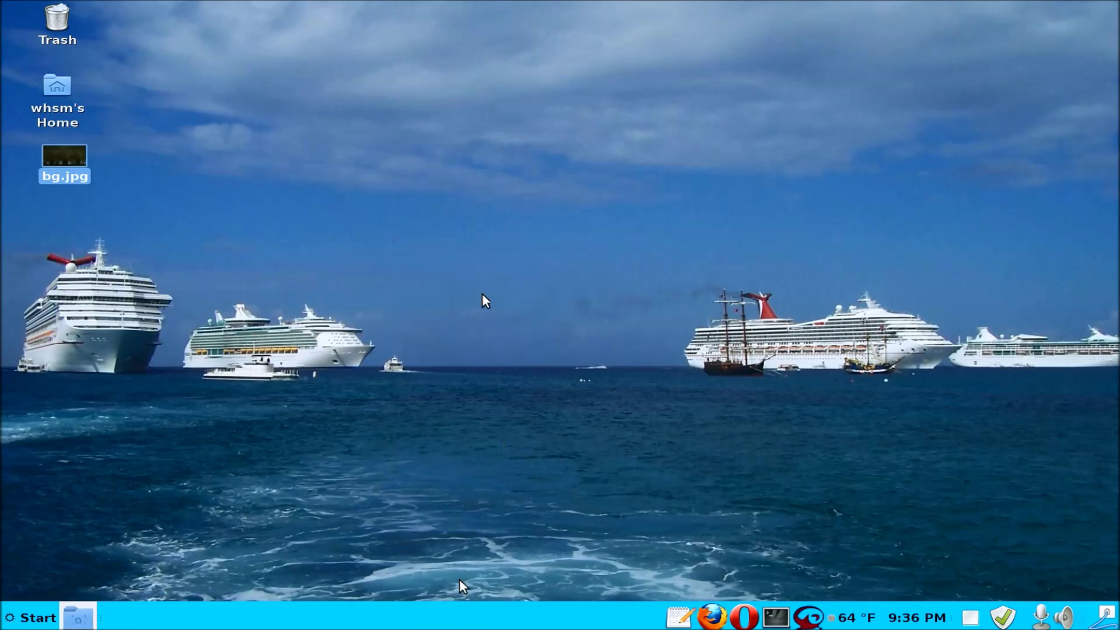
# - Add a Chromium Web Browser launcher from the Internet applications to an empty spot on the panel and view the launcher's options
pyautogui.rightClick(469, 620)
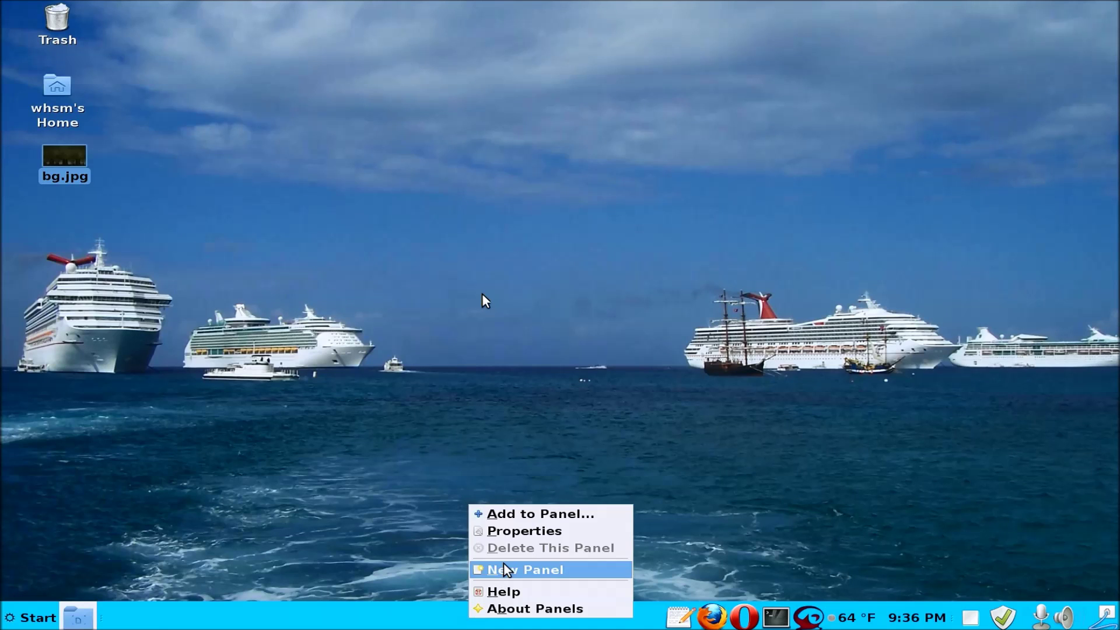
pyautogui.click(523, 514)
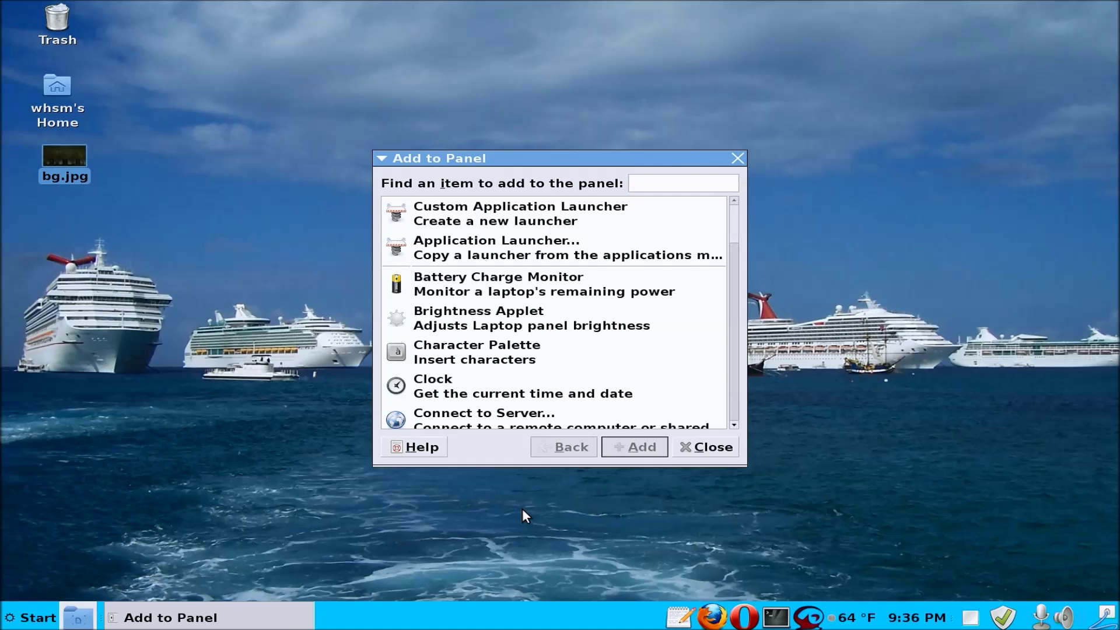
pyautogui.click(480, 240)
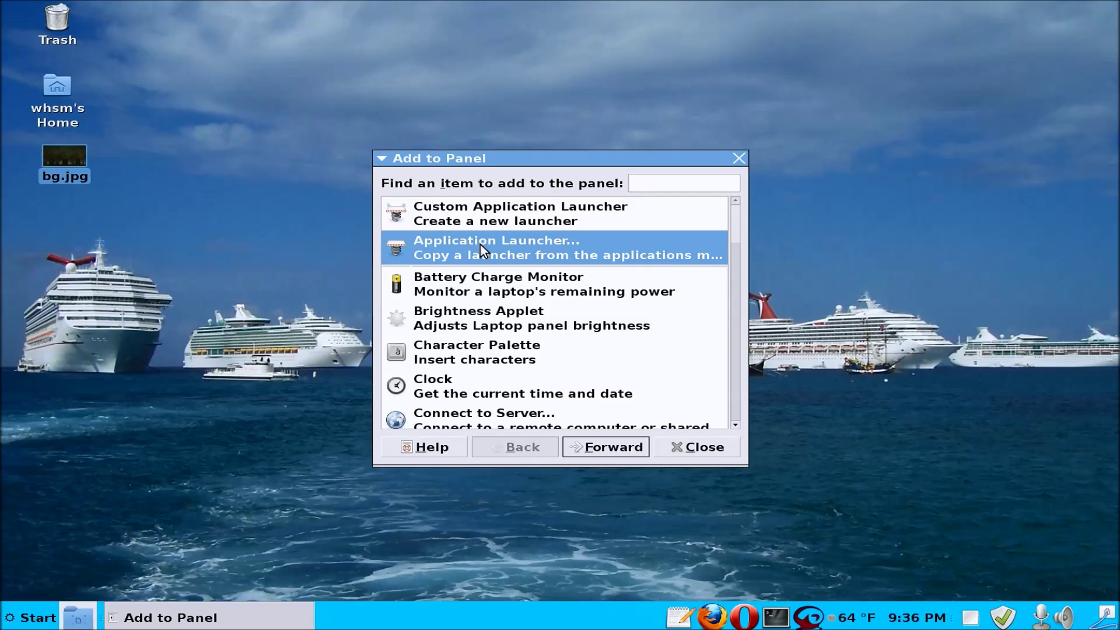
pyautogui.doubleClick(480, 250)
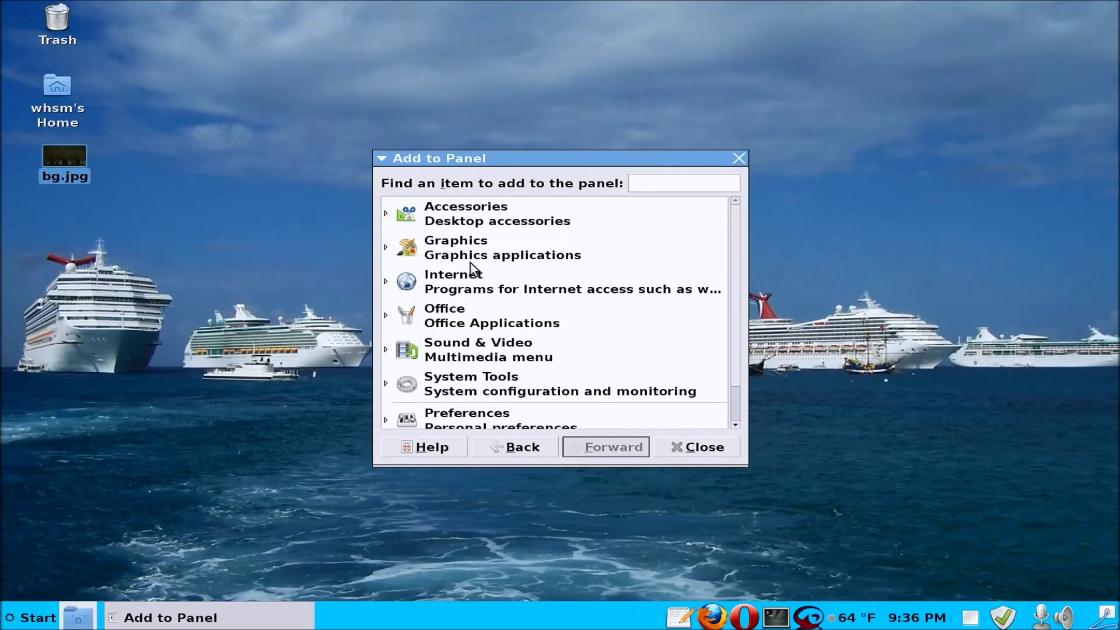
pyautogui.click(386, 281)
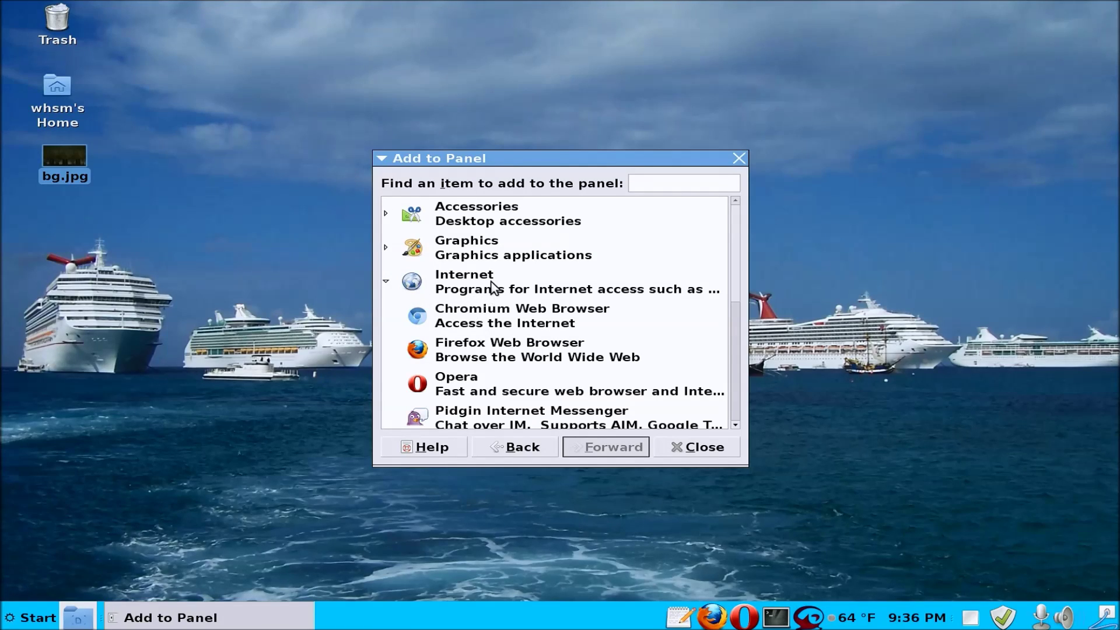
pyautogui.click(483, 321)
pyautogui.doubleClick(482, 317)
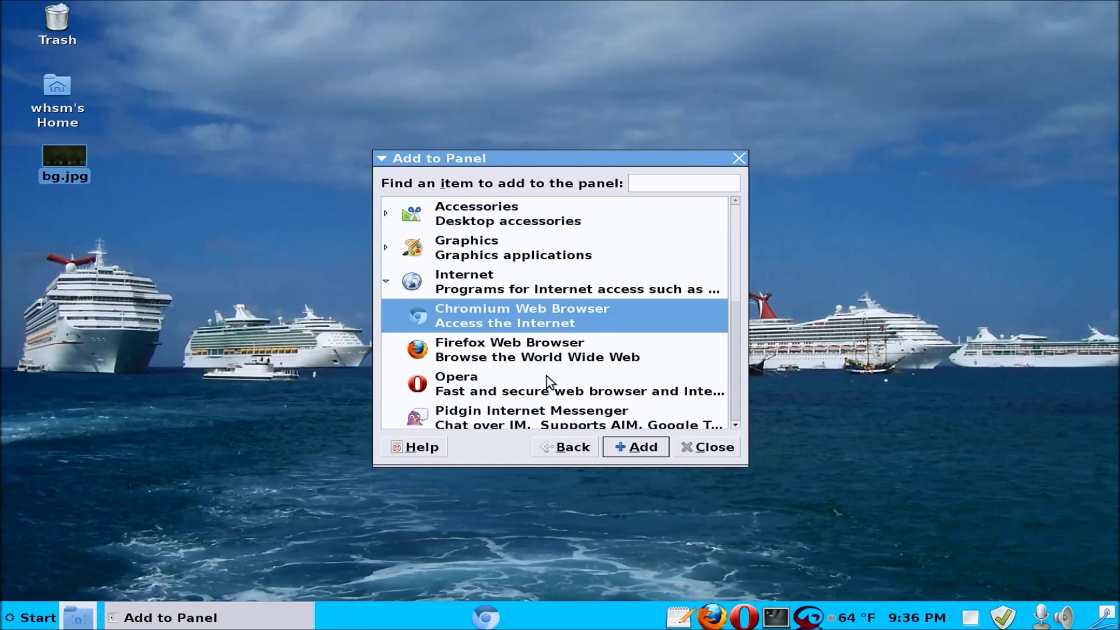
pyautogui.click(707, 448)
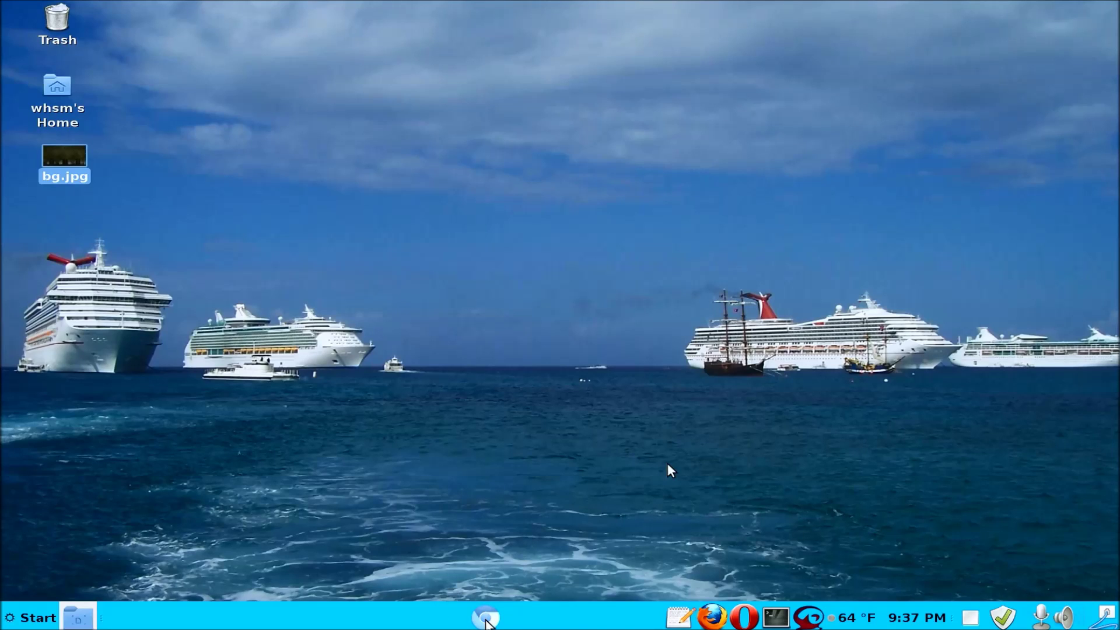
pyautogui.rightClick(486, 623)
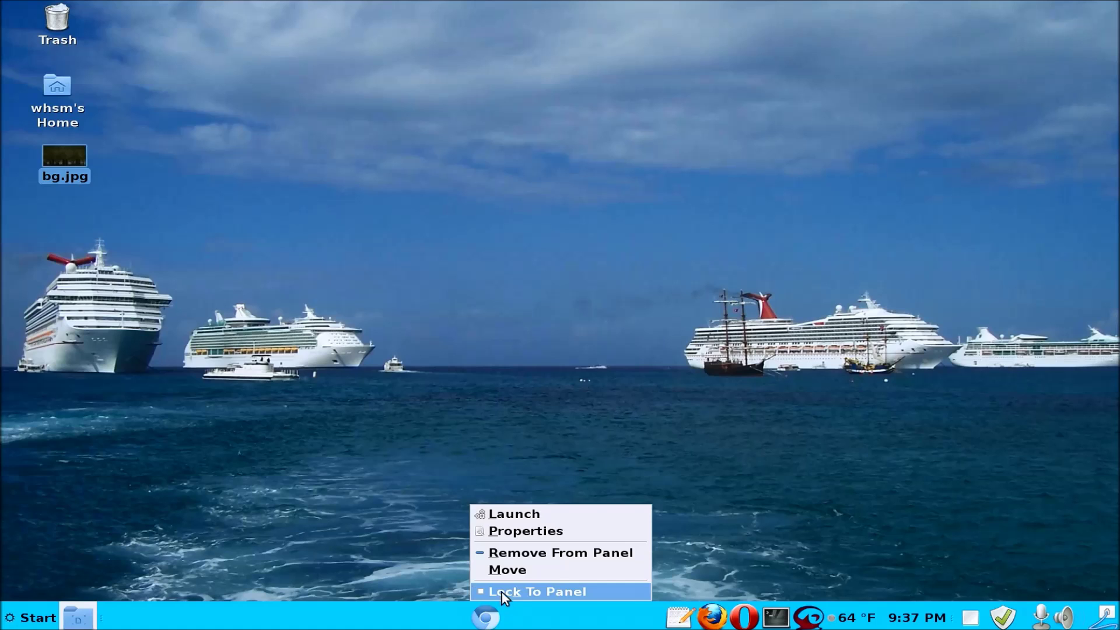
pyautogui.click(402, 531)
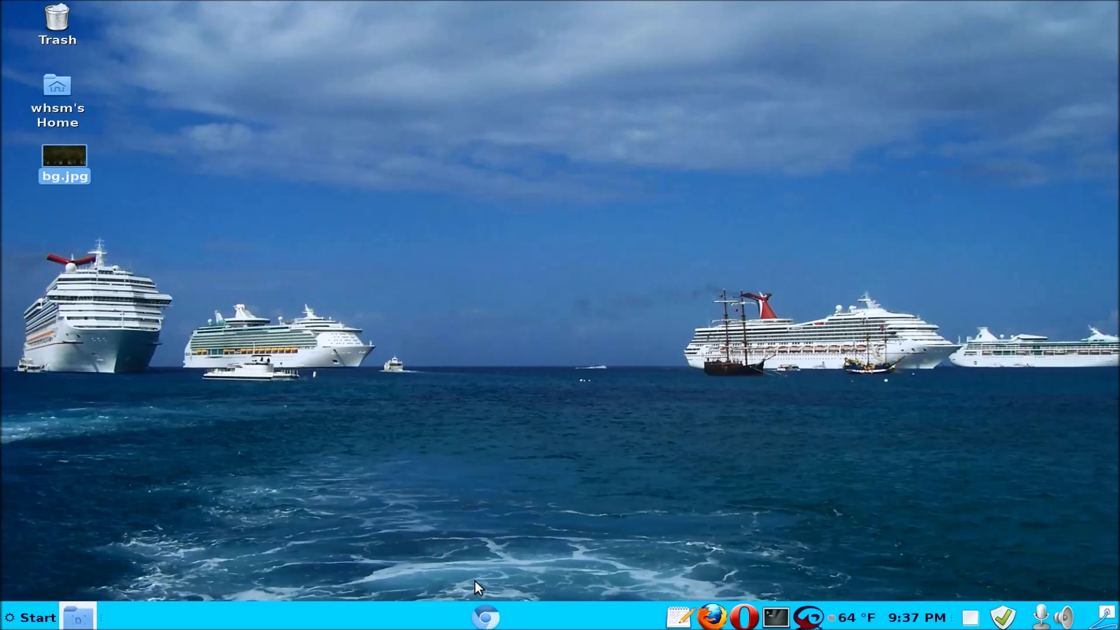
# - Add a Calculator launcher to an empty spot on the panel, copying it from the Accessories applications, and close the add dialog
pyautogui.rightClick(557, 619)
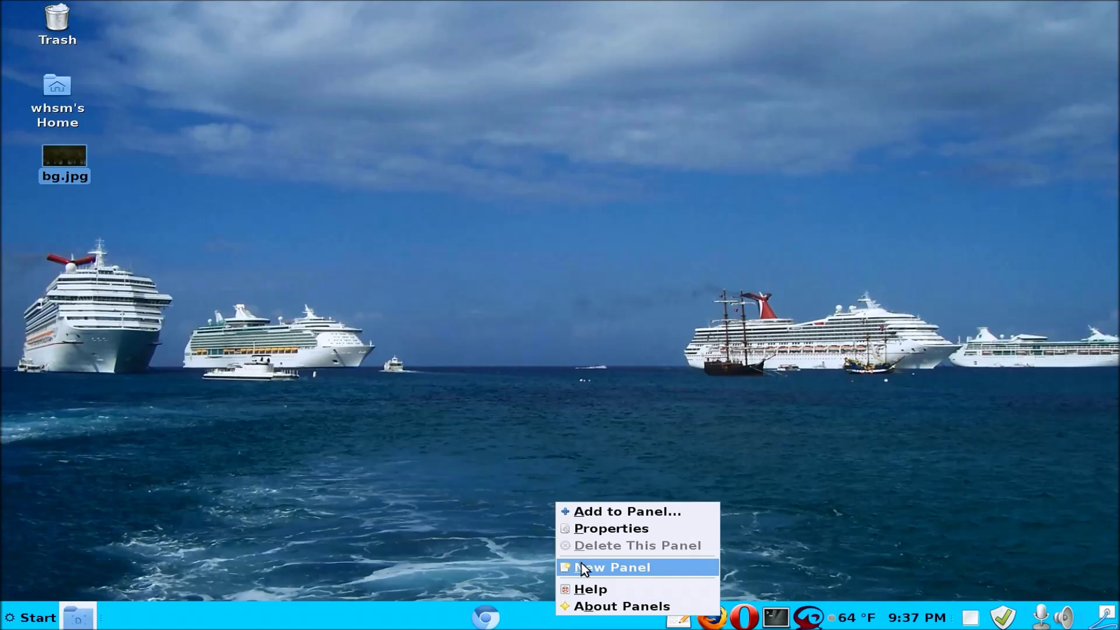
pyautogui.click(589, 515)
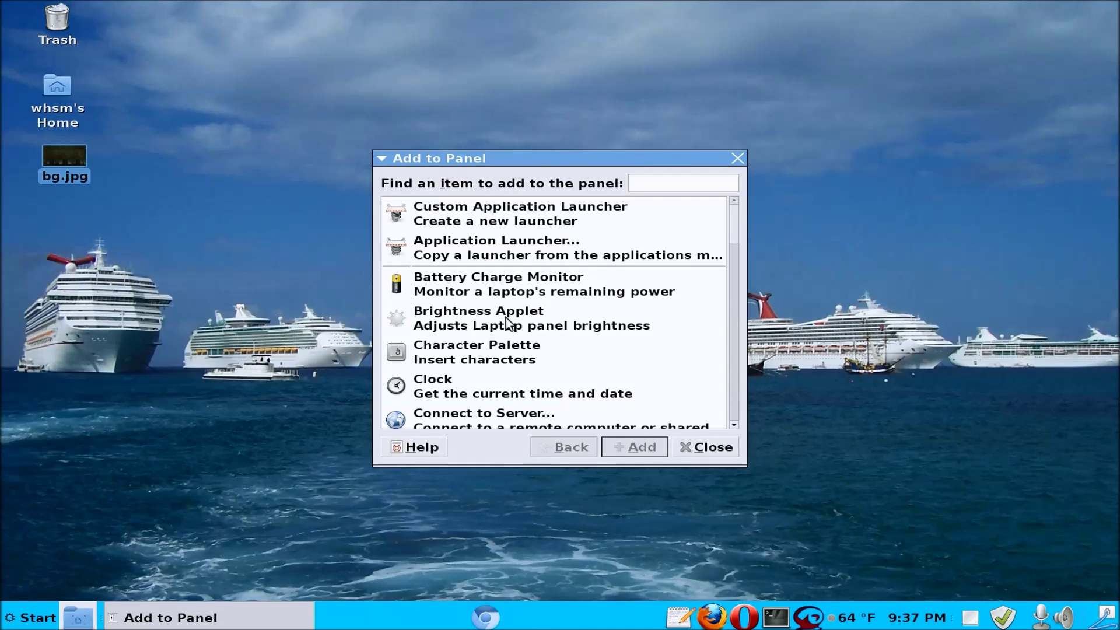
pyautogui.click(495, 250)
pyautogui.doubleClick(498, 246)
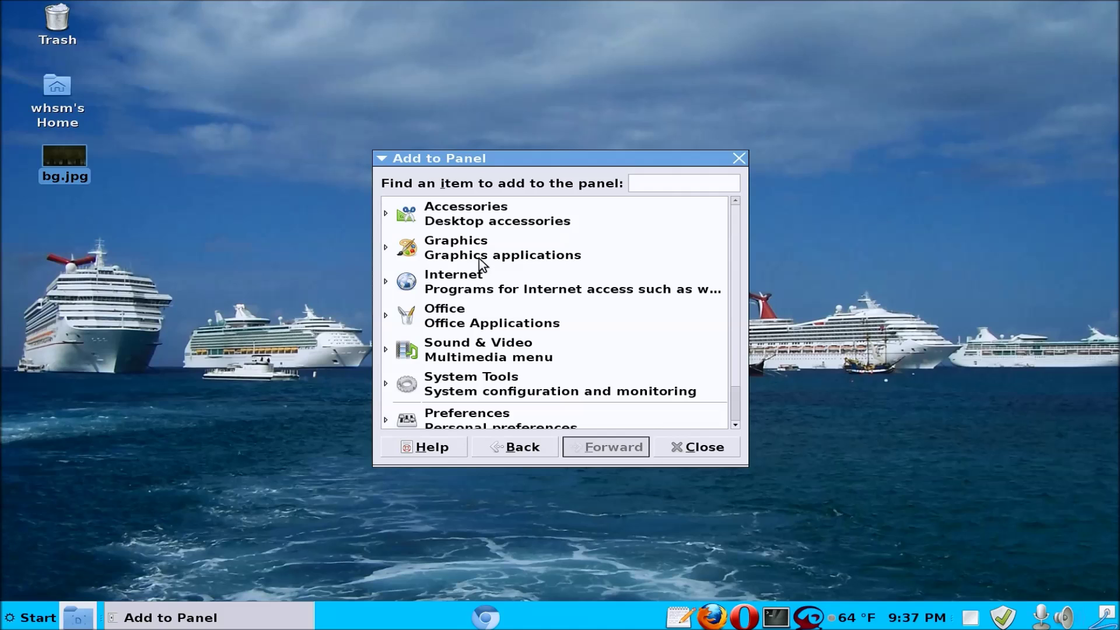
pyautogui.click(385, 215)
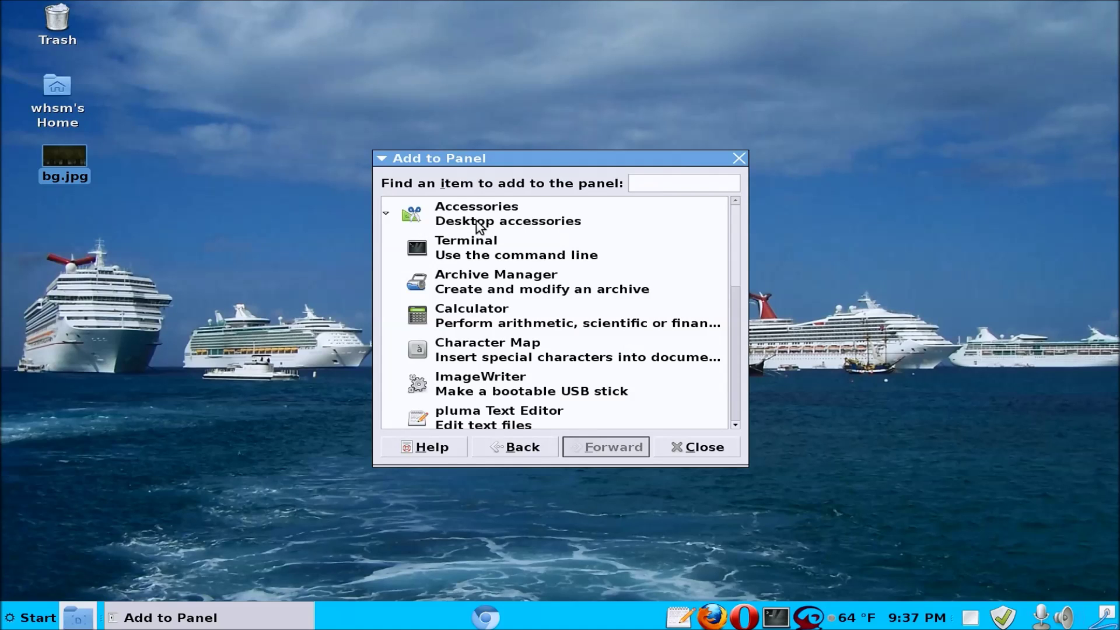
pyautogui.doubleClick(464, 312)
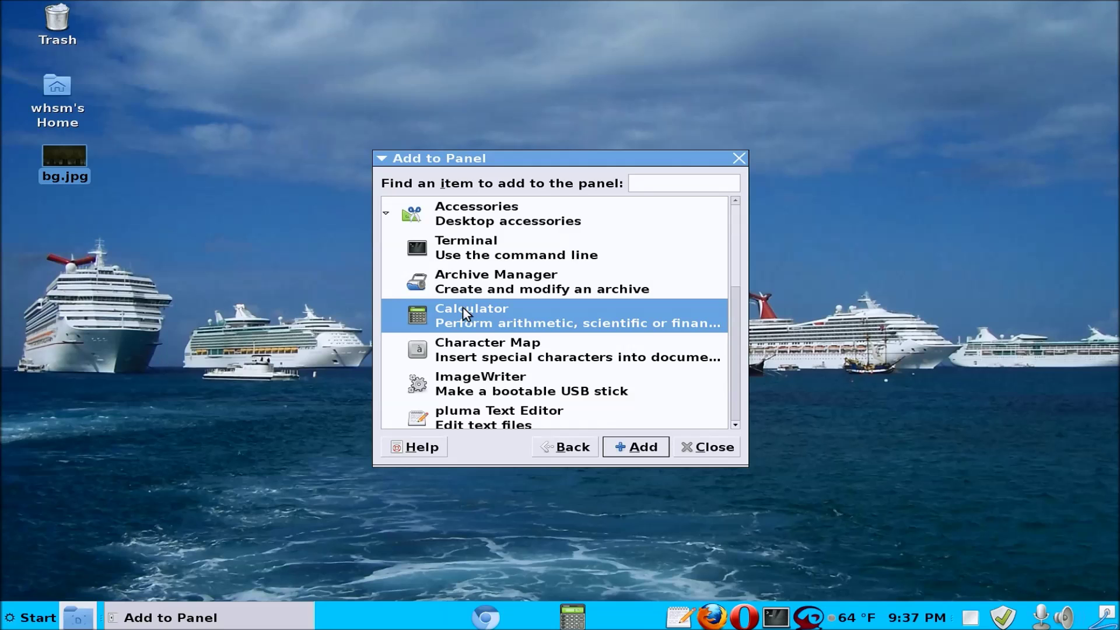
pyautogui.click(695, 449)
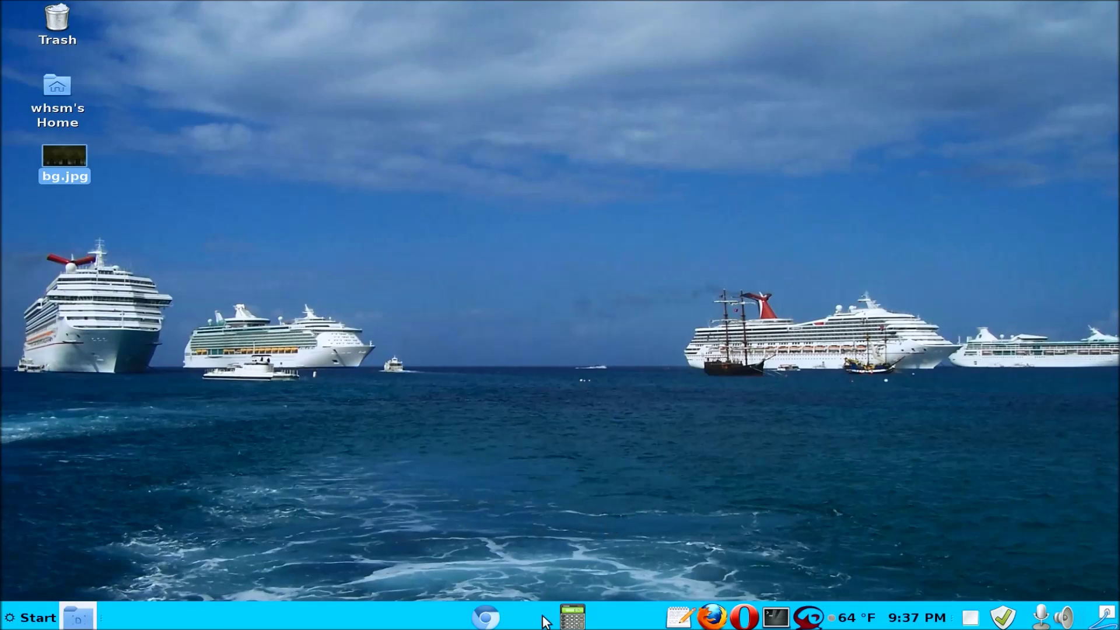
# - Move the Chromium and Calculator launchers along the panel closer to the Start menu, keeping Chromium nearest to it
pyautogui.moveTo(484, 621); pyautogui.dragTo(332, 617)
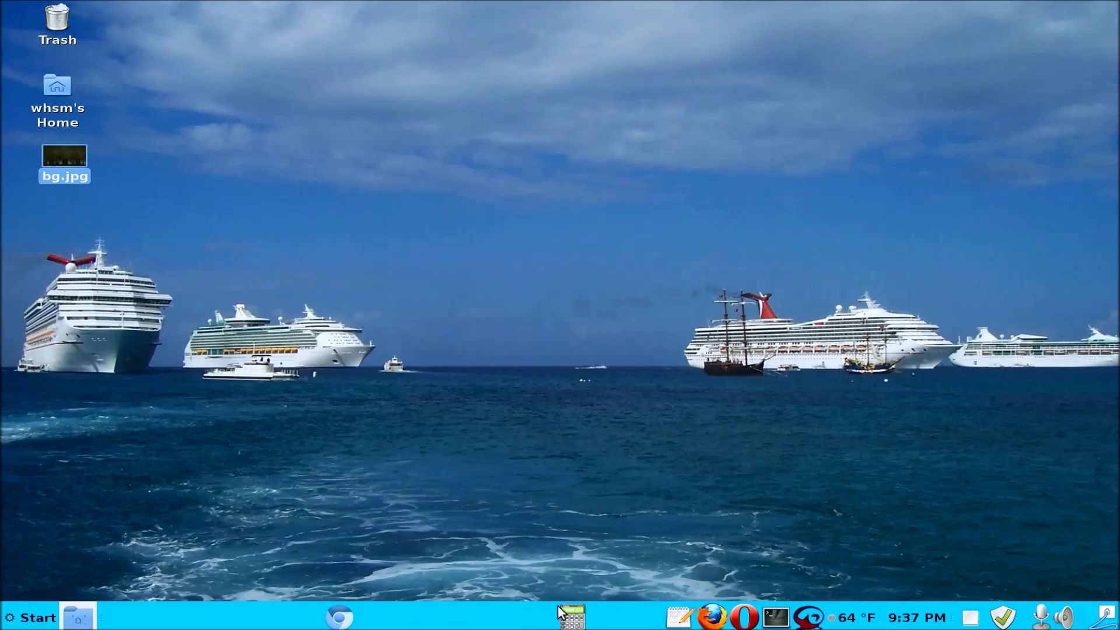
pyautogui.moveTo(562, 617); pyautogui.dragTo(402, 617)
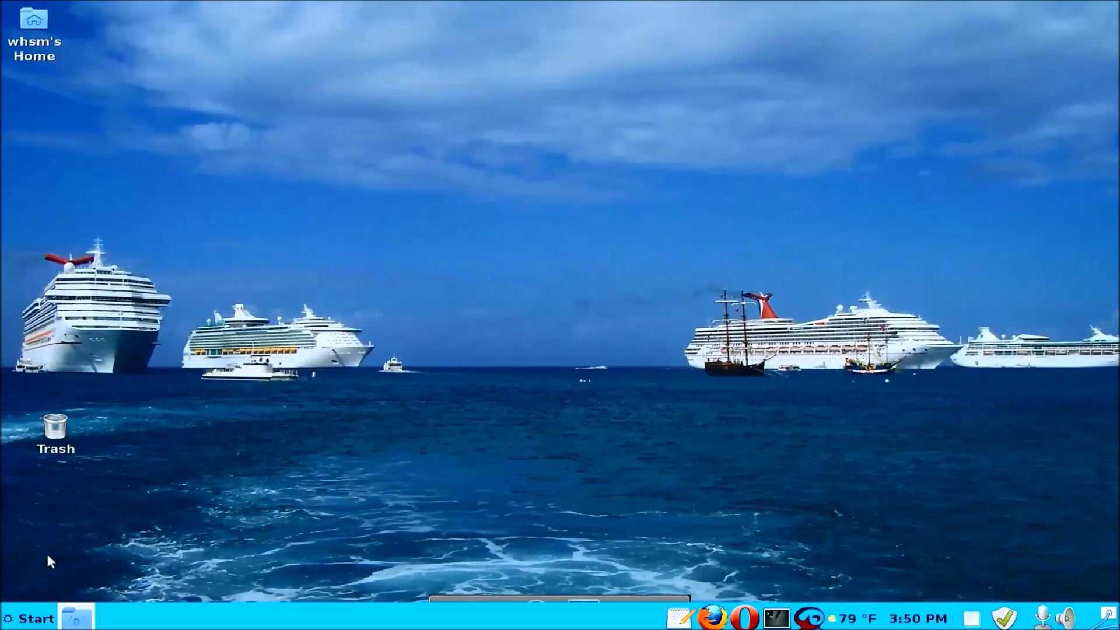
# - Add Chromium Web Browser to the panel from the start menu's Internet applications and close the menu
pyautogui.click(26, 617)
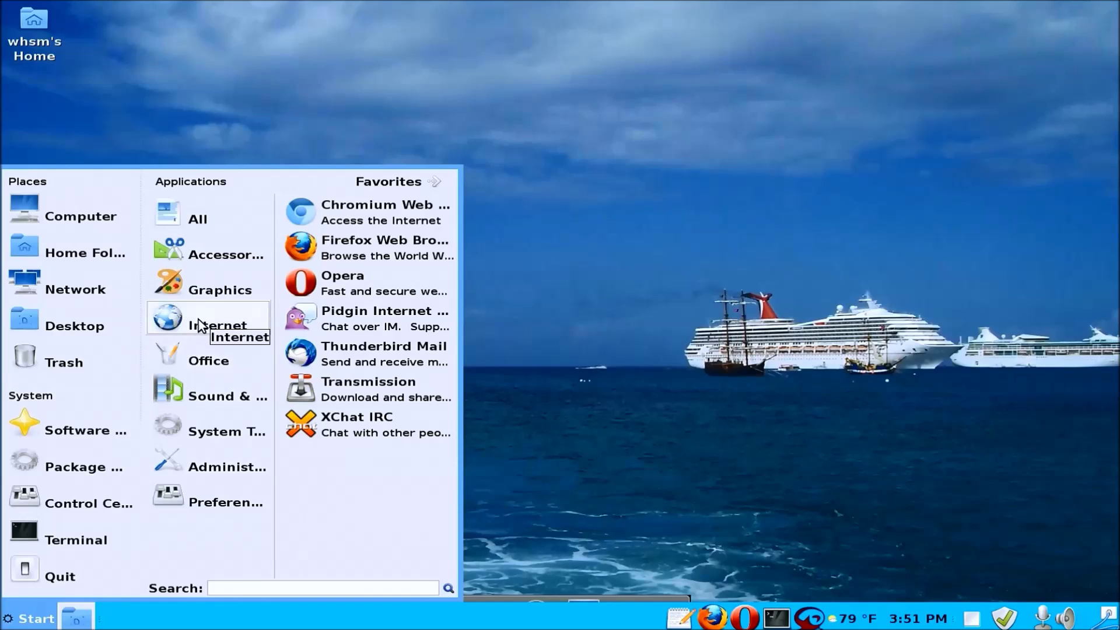
pyautogui.rightClick(352, 222)
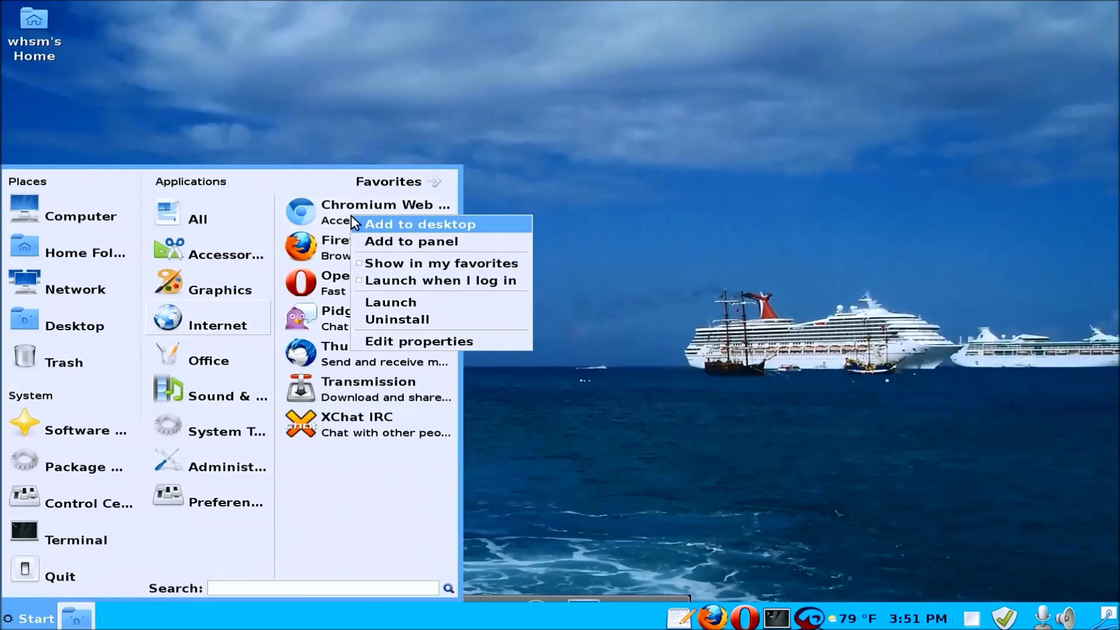
pyautogui.click(373, 246)
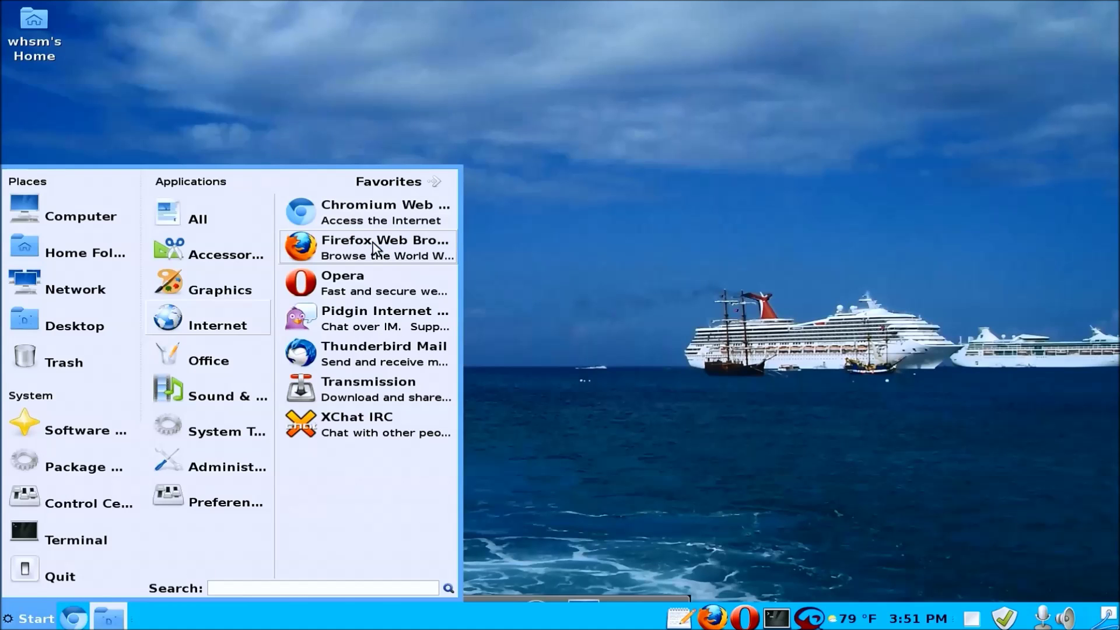
pyautogui.click(513, 267)
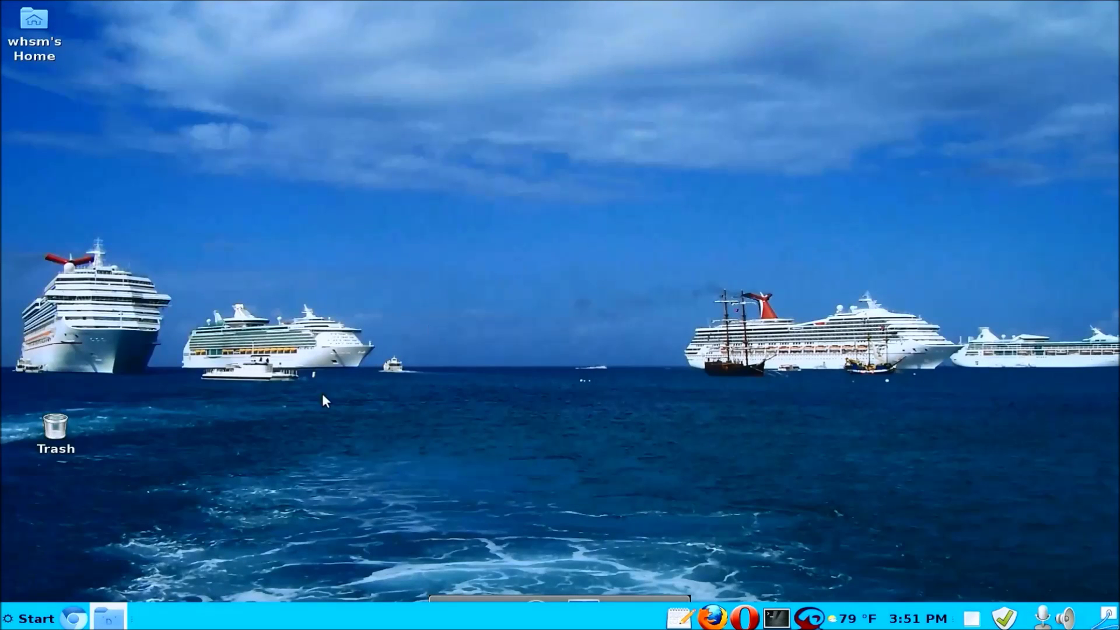
# - Try to move the new Chromium launcher away from its place beside the Start menu
pyautogui.click(82, 620)
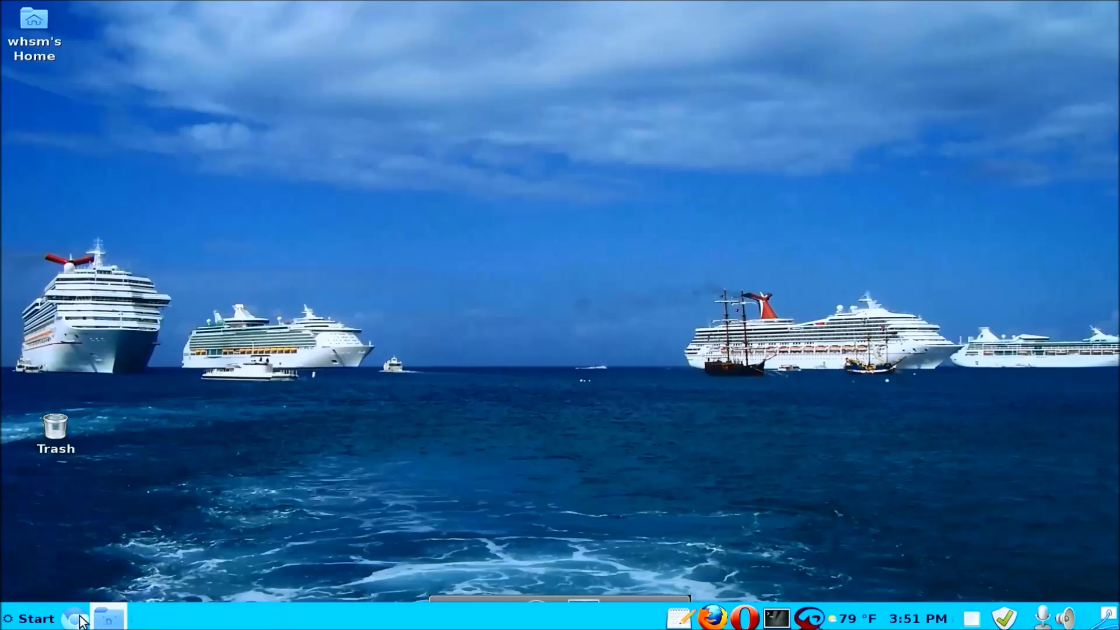
pyautogui.moveTo(82, 620); pyautogui.dragTo(332, 626)
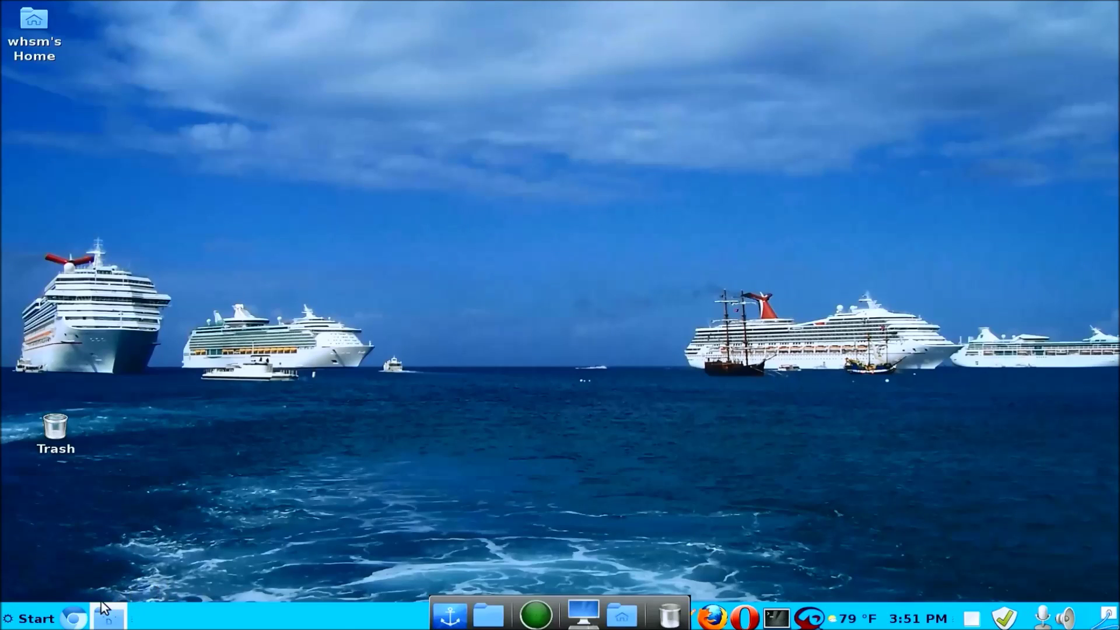
pyautogui.moveTo(75, 618); pyautogui.dragTo(226, 531)
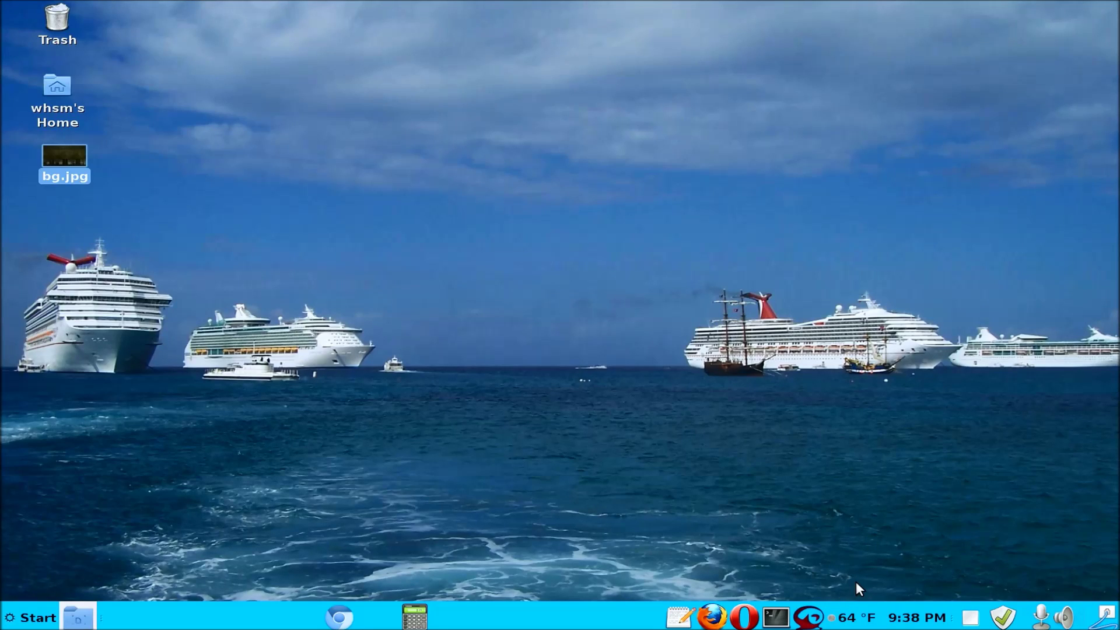
# - Examine the panel clock's general, location and weather preferences, and close them without changes
pyautogui.moveTo(852, 622)
pyautogui.rightClick(853, 620)
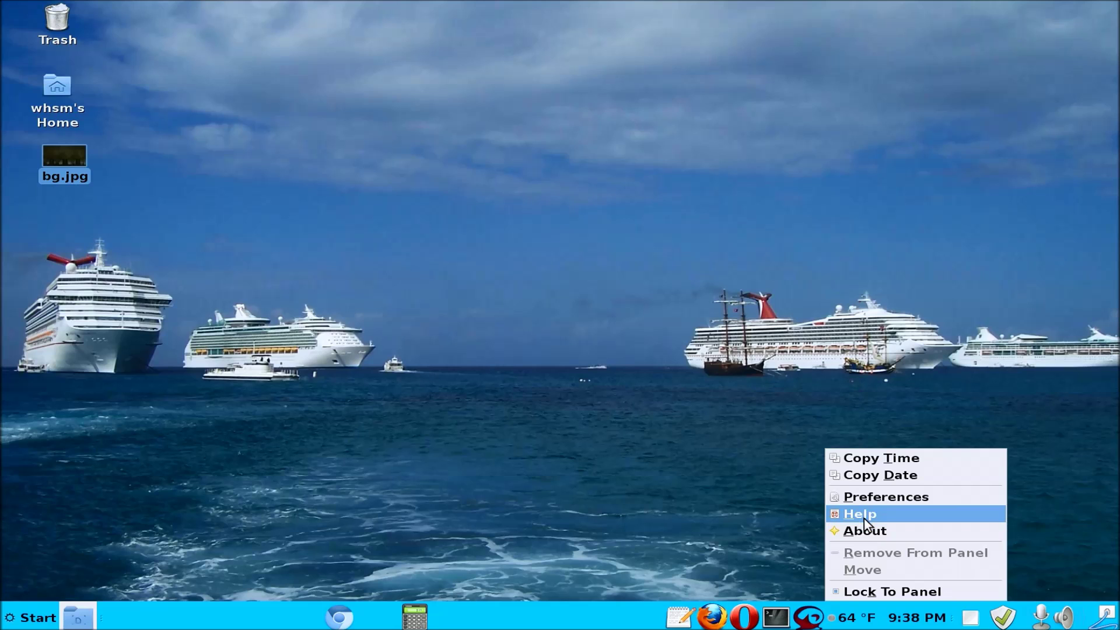
pyautogui.click(869, 497)
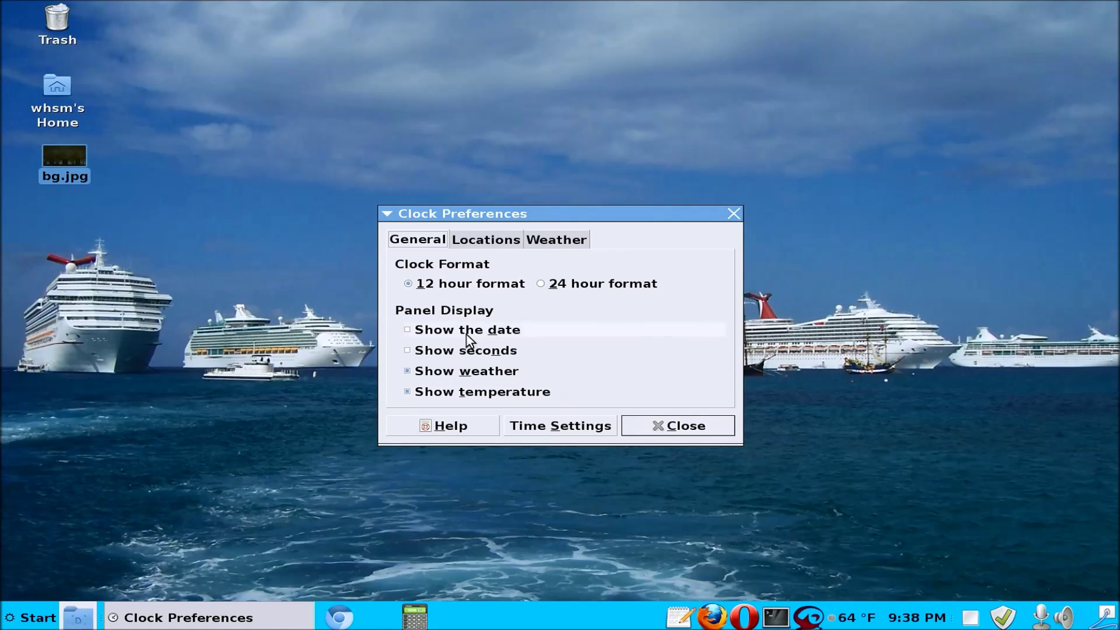
pyautogui.click(477, 242)
pyautogui.click(541, 243)
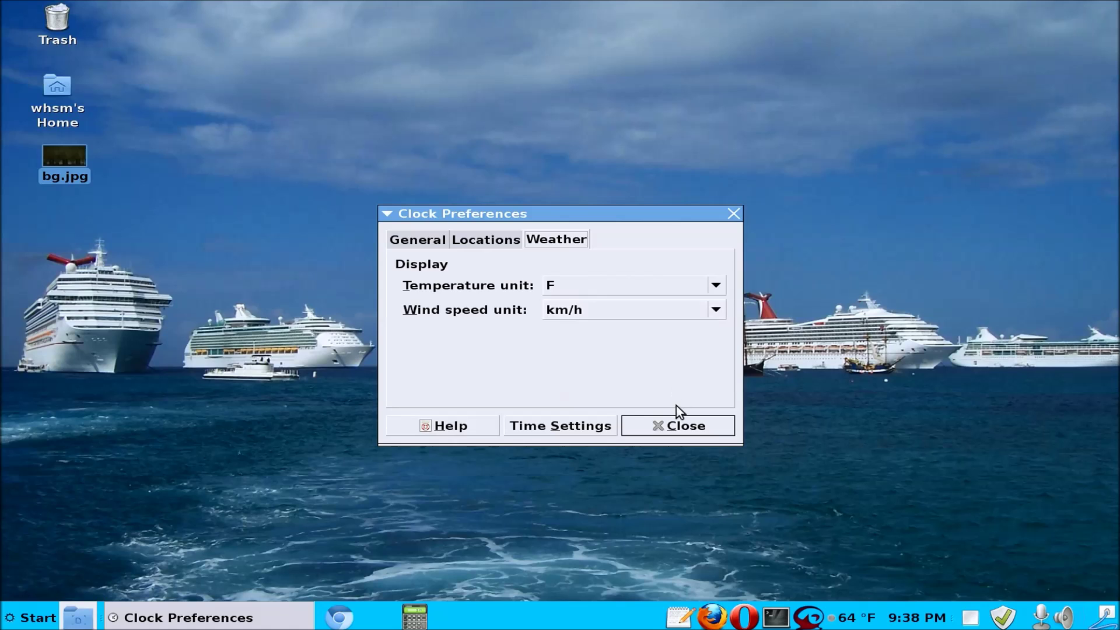
pyautogui.click(677, 427)
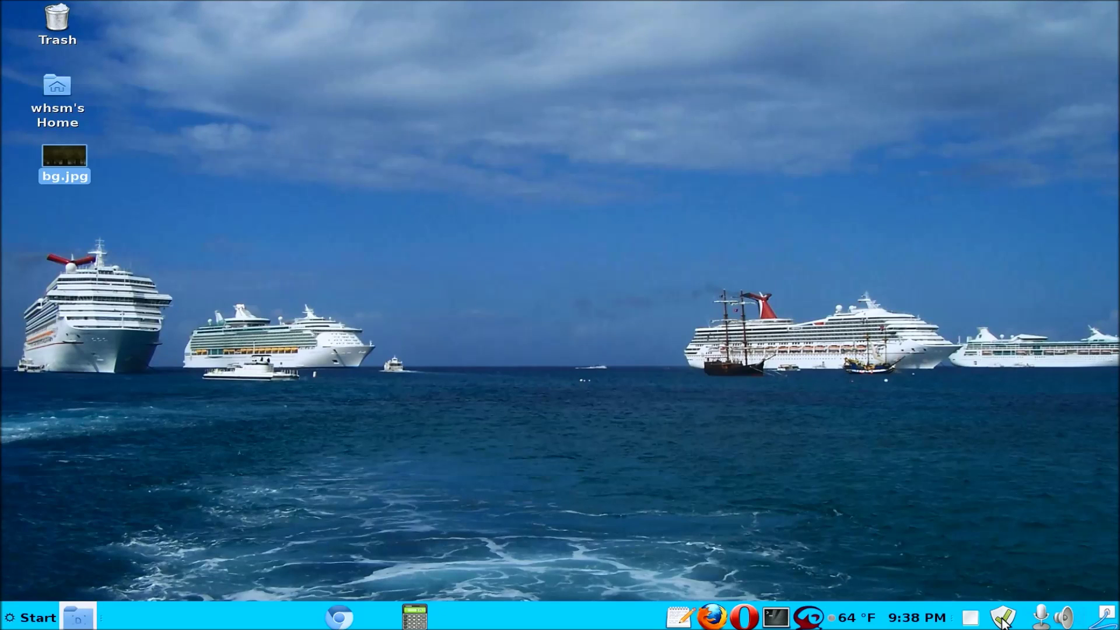
# - View the options of the volume control and of the screen recorder in the panel's notification area
pyautogui.moveTo(1002, 623)
pyautogui.rightClick(1067, 622)
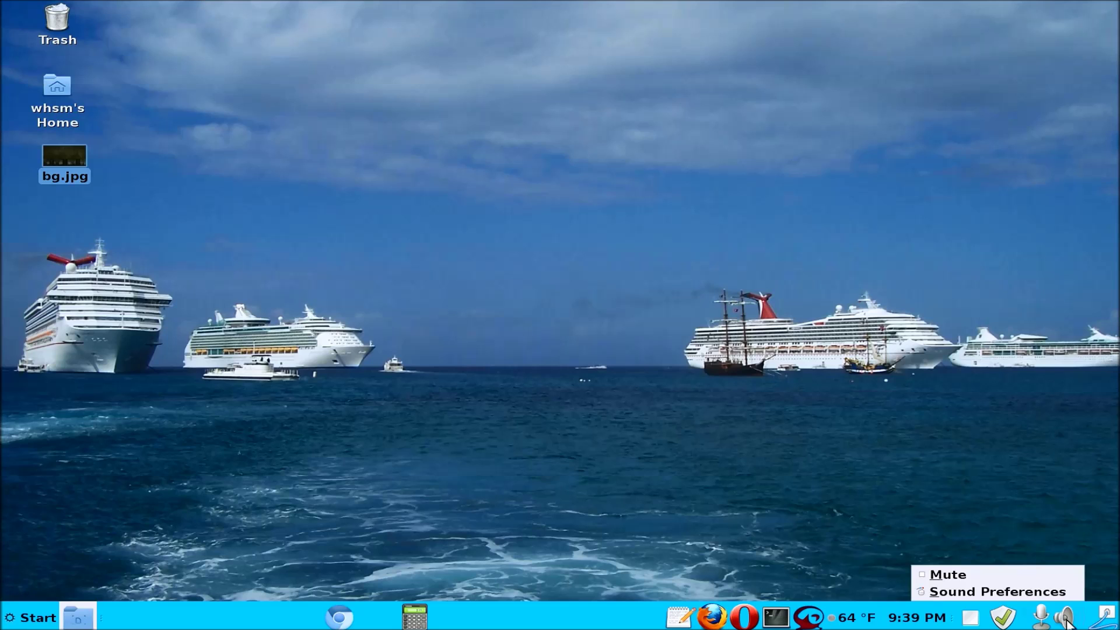
pyautogui.click(1070, 547)
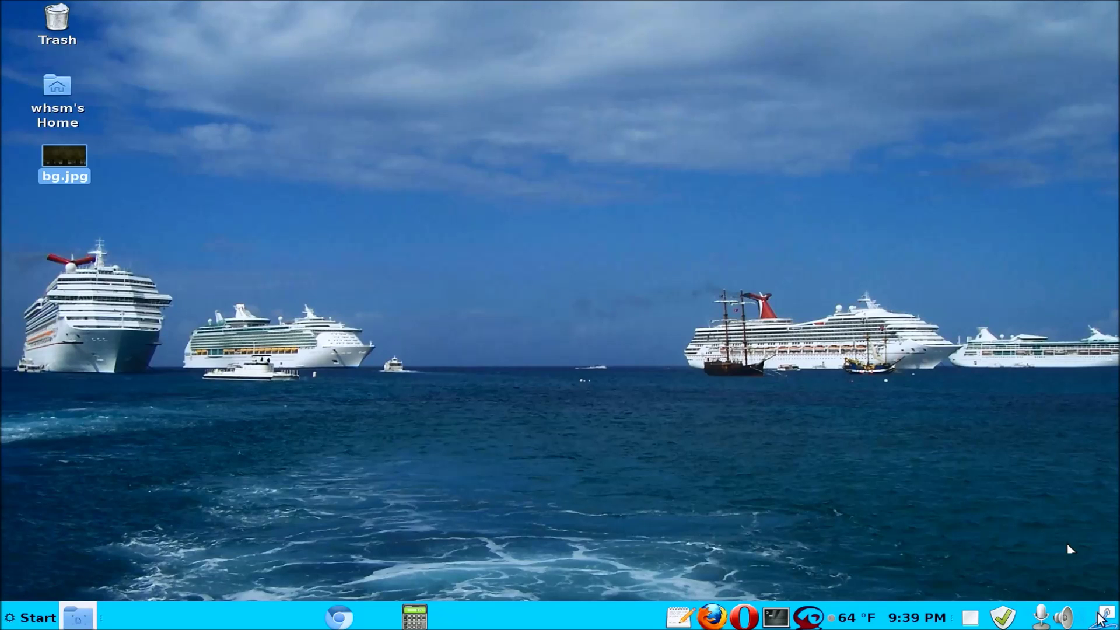
pyautogui.rightClick(1060, 616)
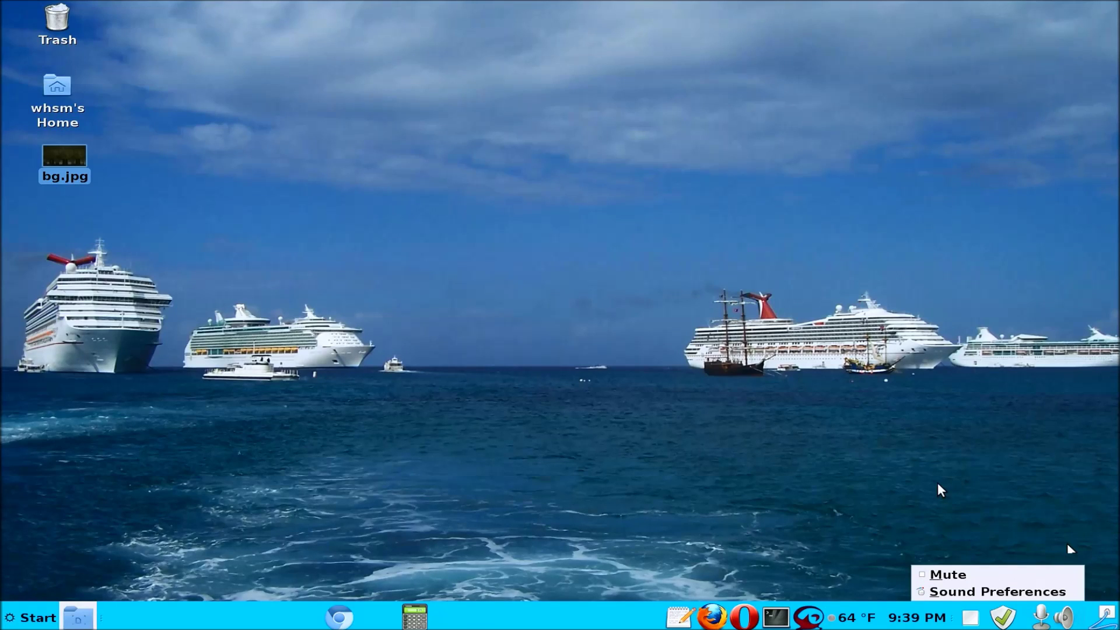
pyautogui.press('Escape')
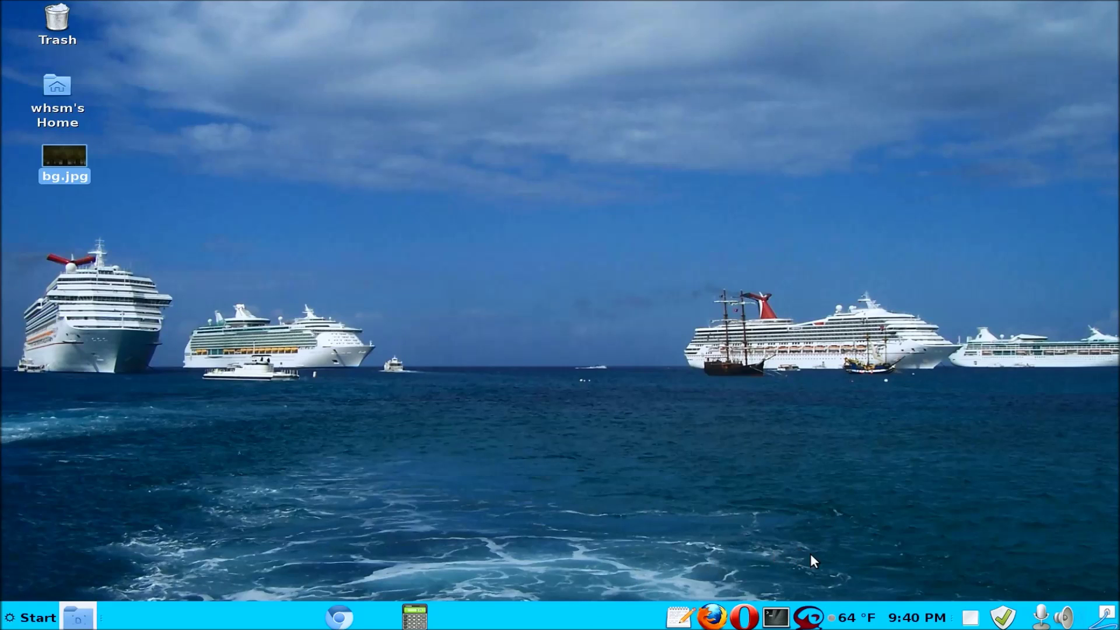
pyautogui.rightClick(970, 620)
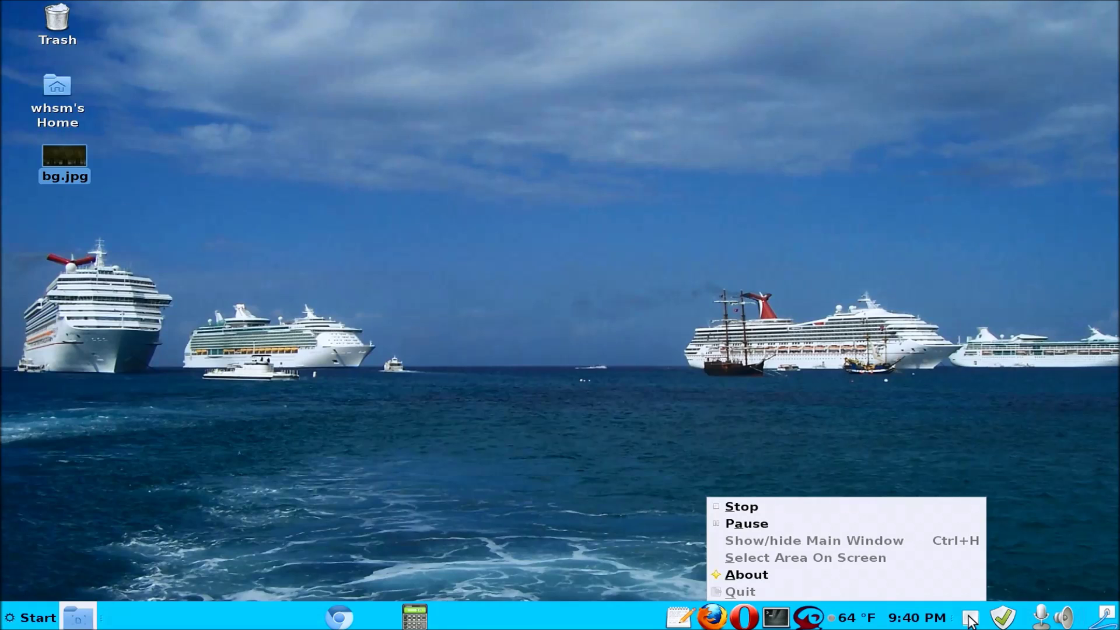